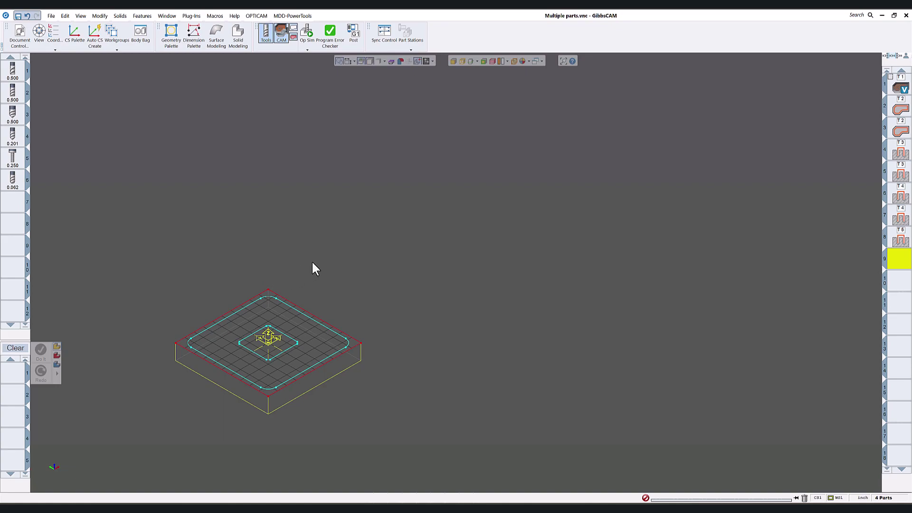
Step: Run the operation simulation of the single part to completion and exit the simulation
{"action": "middle_click_drag", "start_coordinate": [312, 269], "coordinate": [287, 269]}
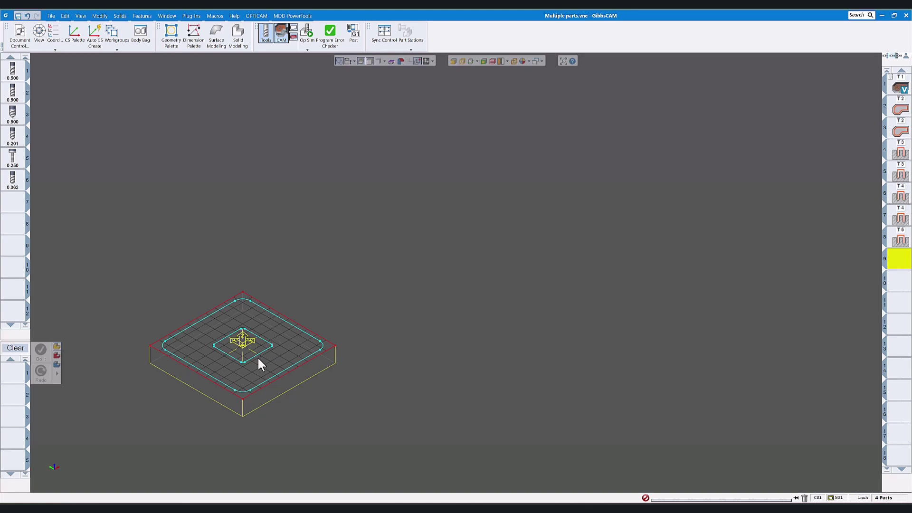
{"action": "left_click", "coordinate": [307, 33]}
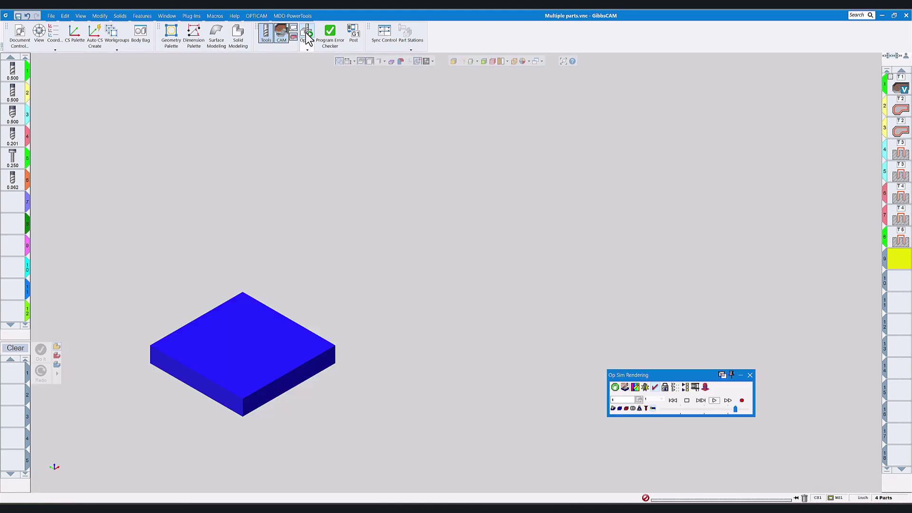
{"action": "left_click", "coordinate": [714, 401]}
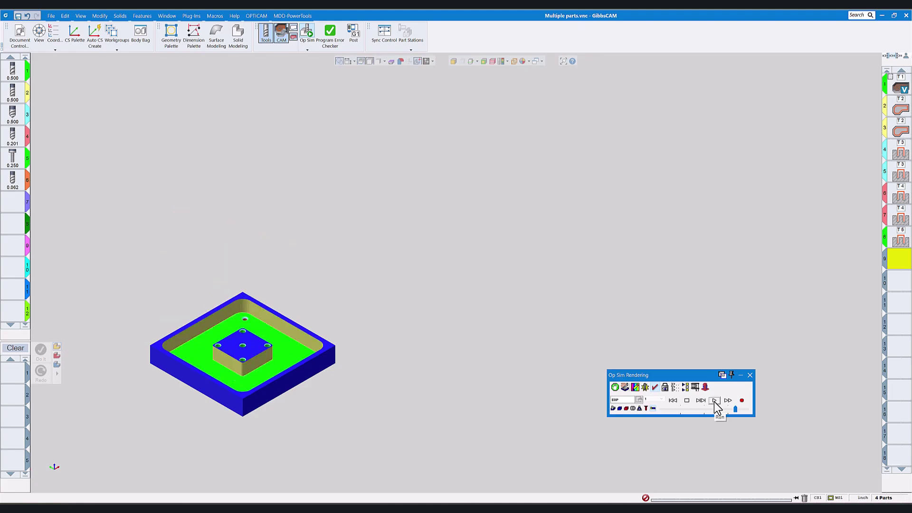
{"action": "left_click", "coordinate": [750, 375]}
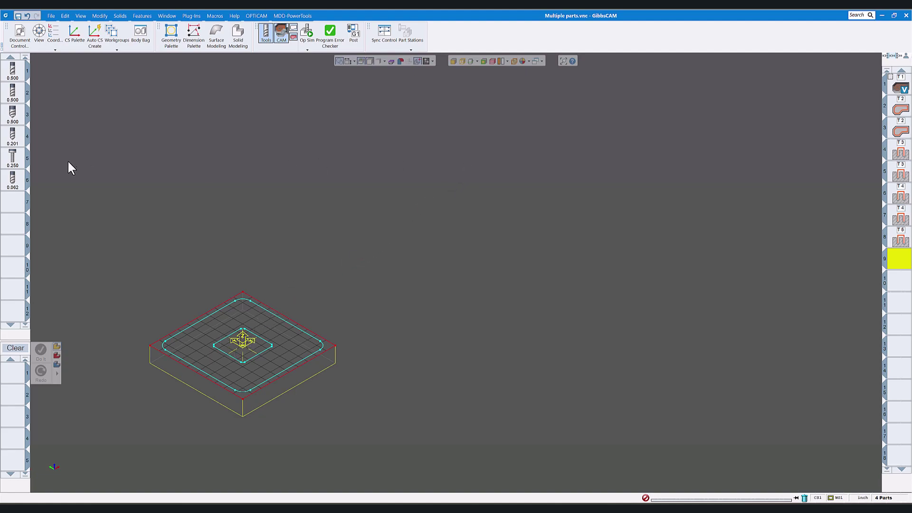
Step: Review the part duplication settings in the document's multi-part setup and close the document control dialog
{"action": "left_click", "coordinate": [29, 39]}
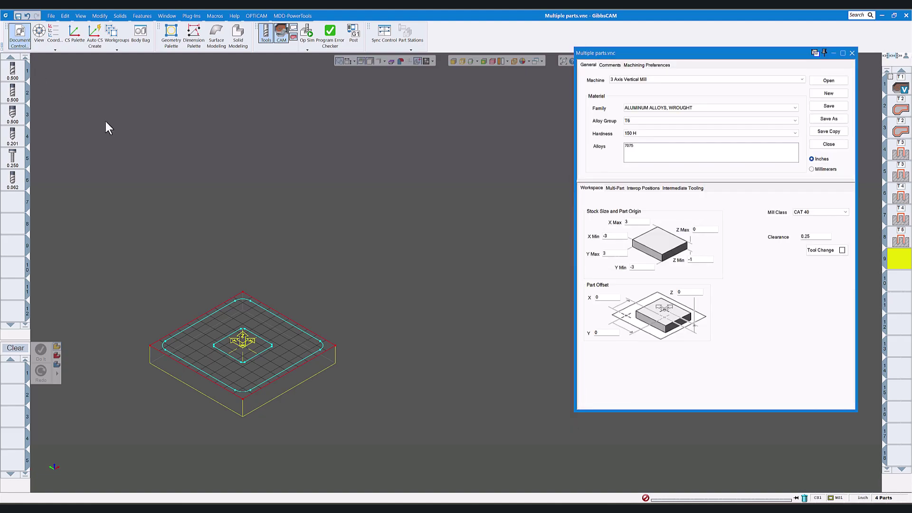
{"action": "left_click", "coordinate": [617, 189]}
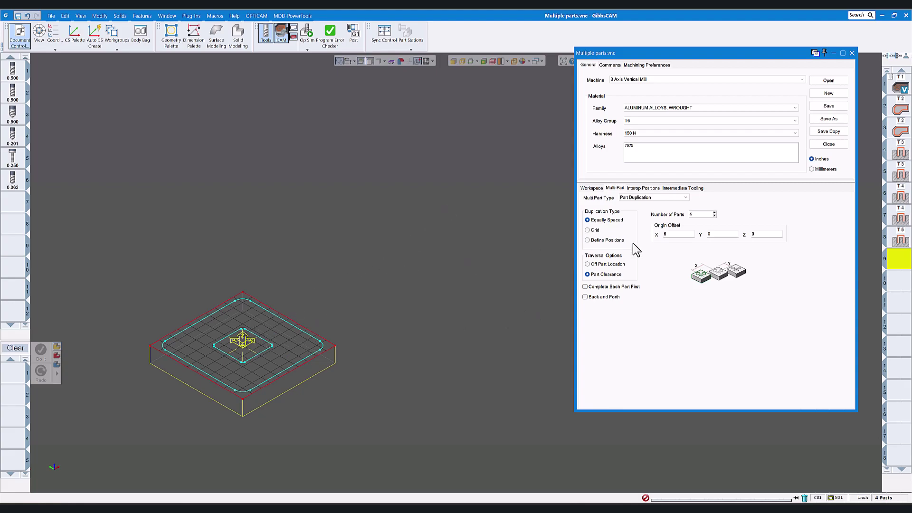
{"action": "left_click", "coordinate": [852, 53]}
Step: Reopen the operation simulation, show all the duplicated parts and run the machining from the start
{"action": "left_click", "coordinate": [307, 32]}
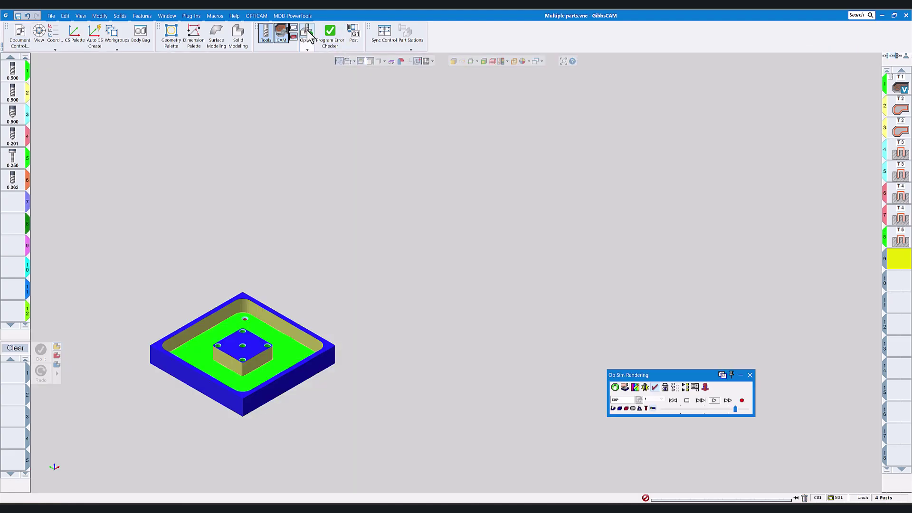
{"action": "left_click", "coordinate": [673, 401]}
{"action": "left_click", "coordinate": [715, 400]}
{"action": "left_click", "coordinate": [705, 388]}
{"action": "left_click", "coordinate": [673, 401]}
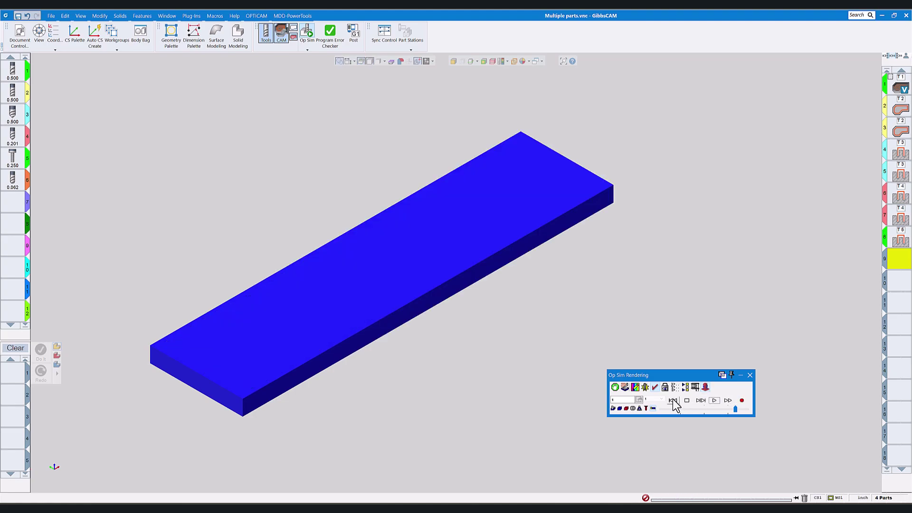
{"action": "left_click", "coordinate": [714, 400]}
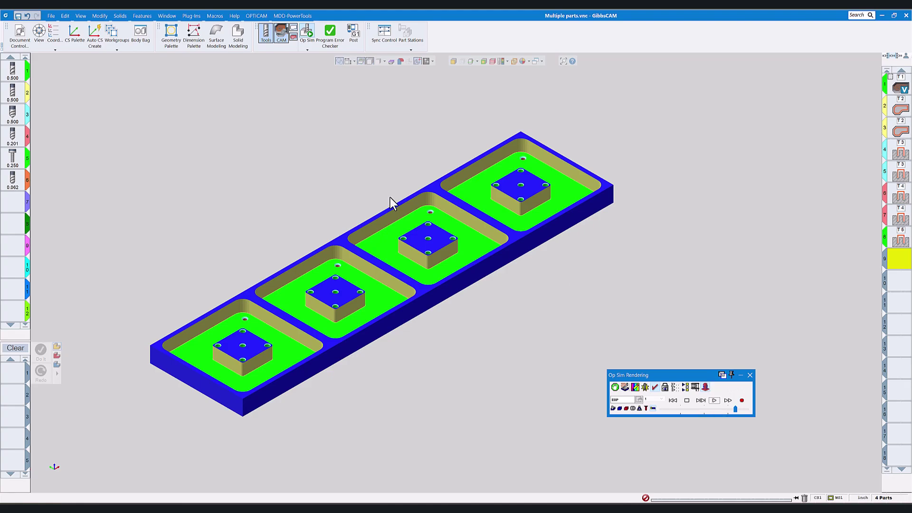
Step: Open the post processor and review the work fixture assignments grouped by operation, by WFO and by CS
{"action": "left_click", "coordinate": [354, 34]}
{"action": "left_click_drag", "start_coordinate": [347, 87], "coordinate": [327, 92]}
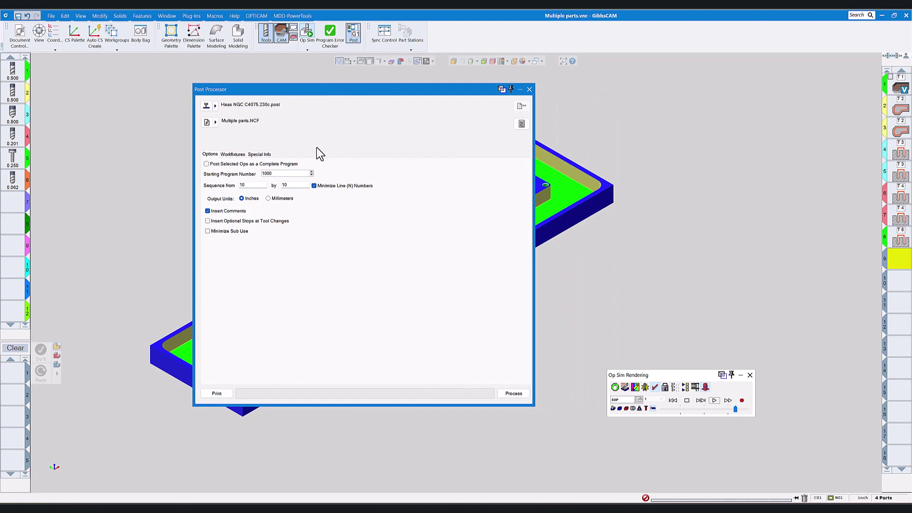
{"action": "left_click", "coordinate": [233, 154]}
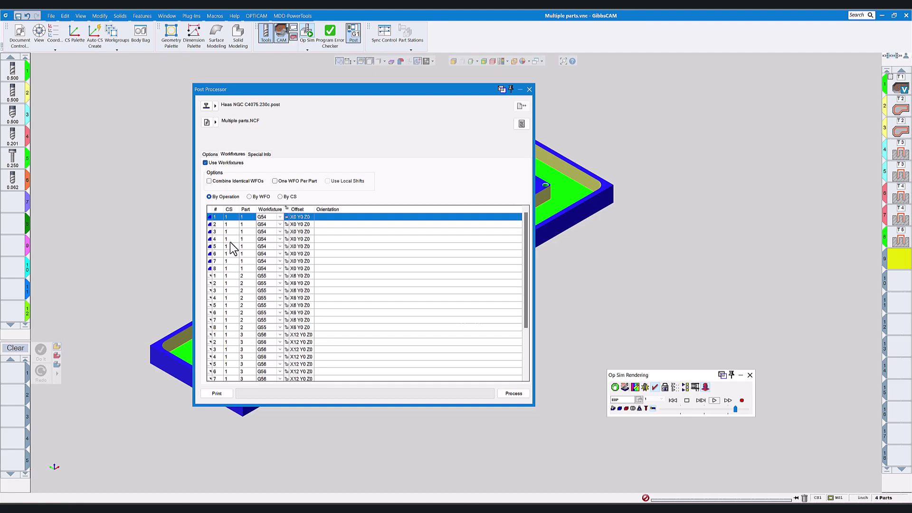
{"action": "scroll", "coordinate": [230, 243], "scroll_direction": "down", "scroll_amount": 3}
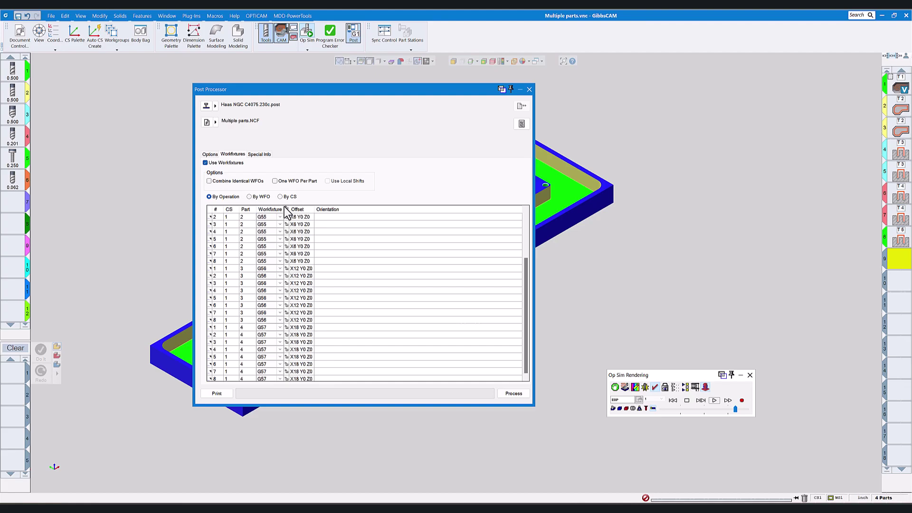
{"action": "left_click", "coordinate": [249, 196]}
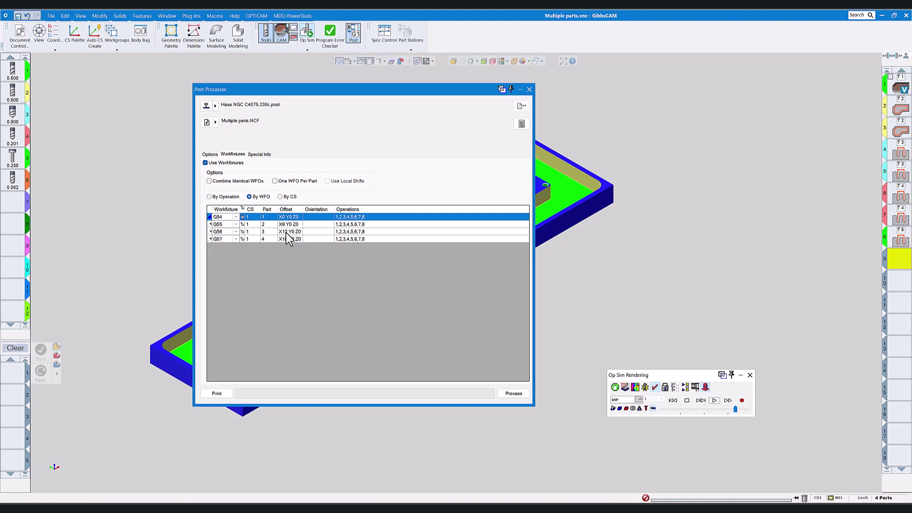
{"action": "left_click", "coordinate": [280, 197]}
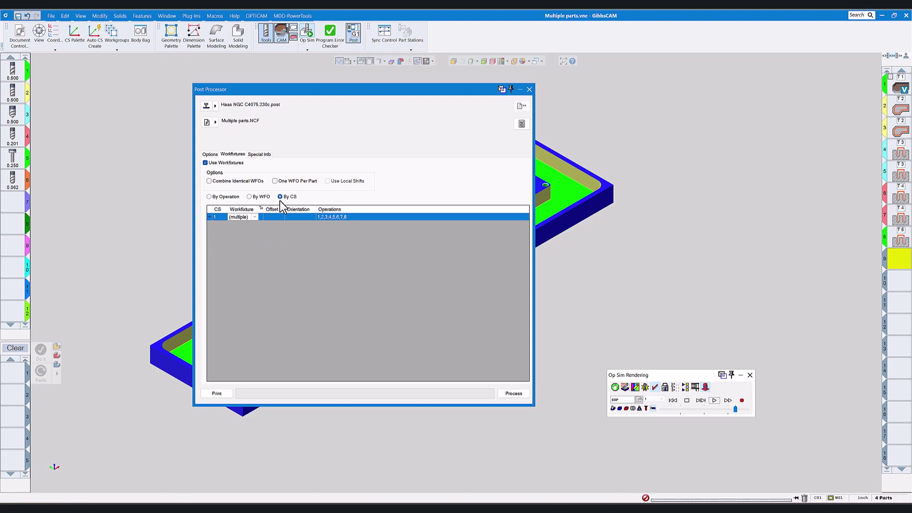
{"action": "left_click", "coordinate": [250, 196]}
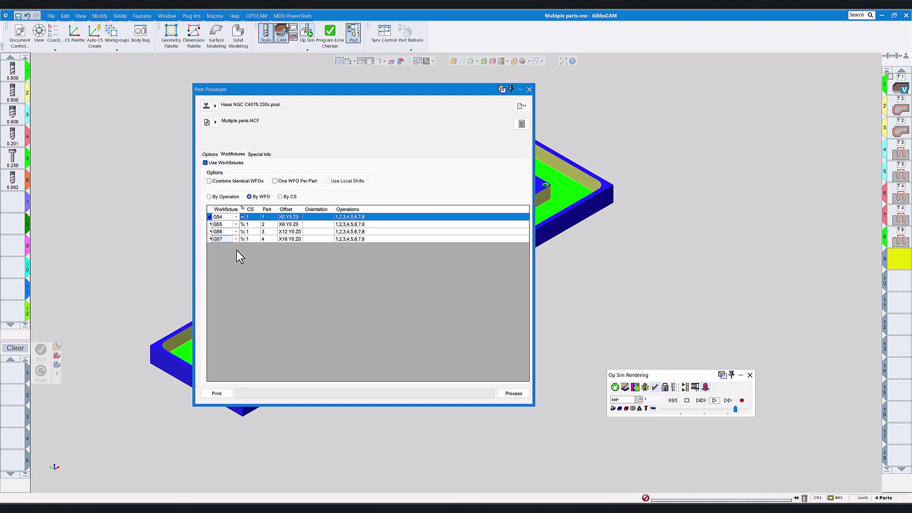
{"action": "left_click", "coordinate": [223, 197]}
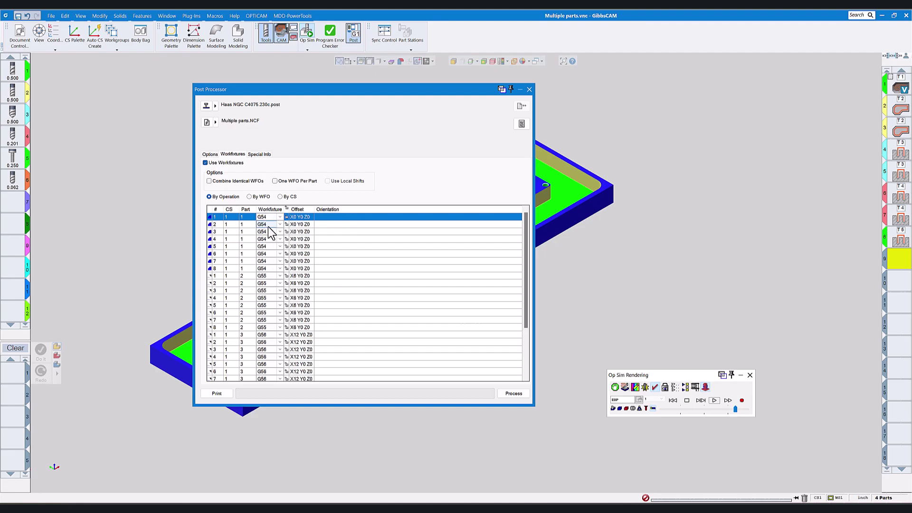
Step: Open the first VoluMill operation and inspect the available machining coordinate systems without changing the selection
{"action": "double_click", "coordinate": [898, 93]}
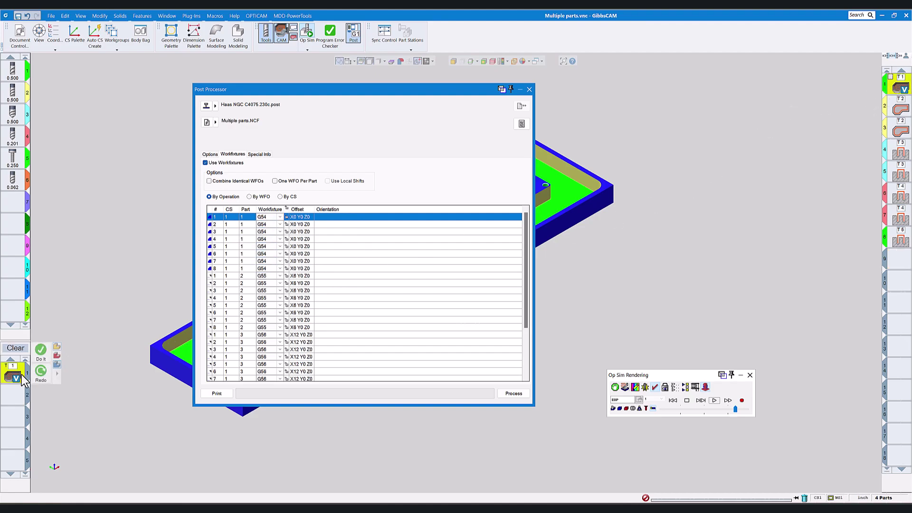
{"action": "double_click", "coordinate": [12, 378]}
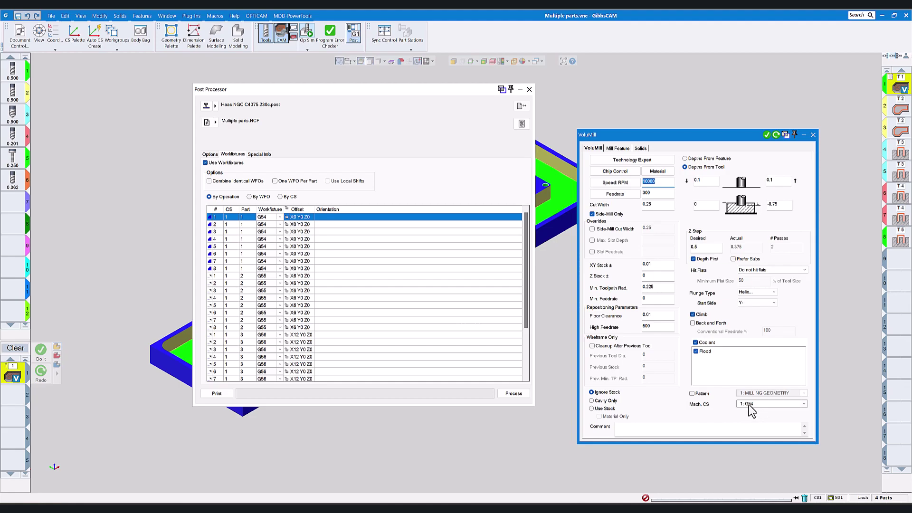
{"action": "left_click", "coordinate": [804, 405]}
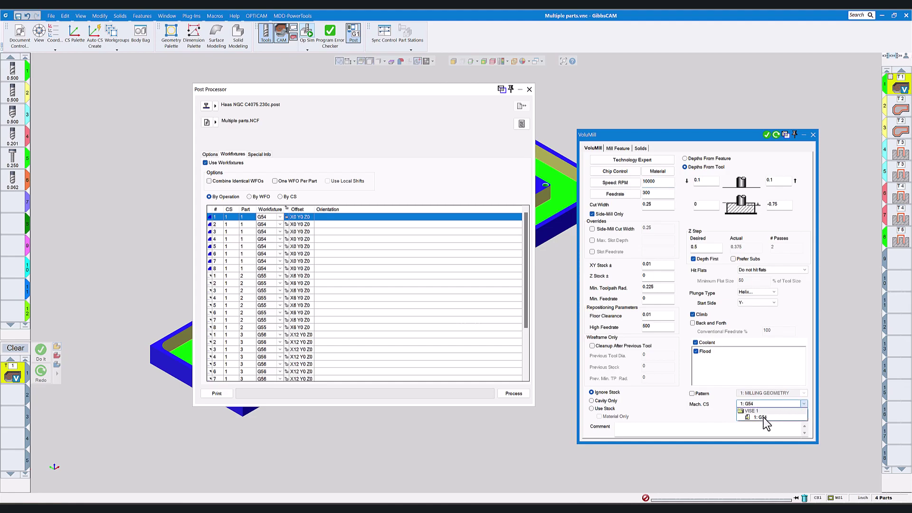
{"action": "left_click", "coordinate": [703, 425]}
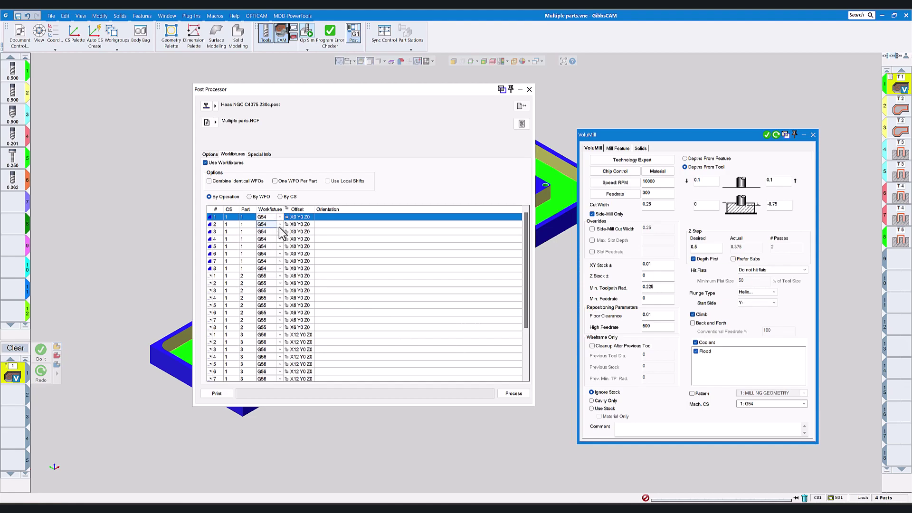
Step: Set operation 1 of part 1 to work fixture G59 and apply it to all ops with this CS on this part
{"action": "left_click", "coordinate": [279, 217]}
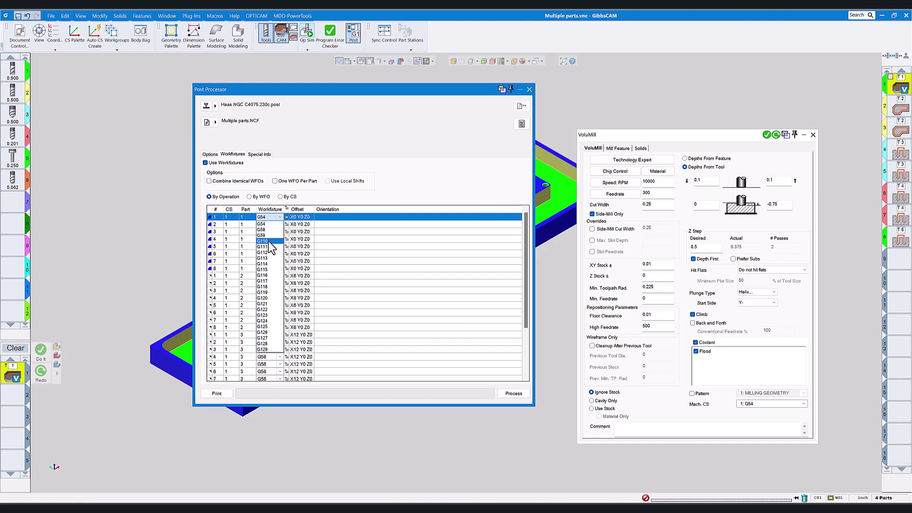
{"action": "left_click", "coordinate": [265, 235]}
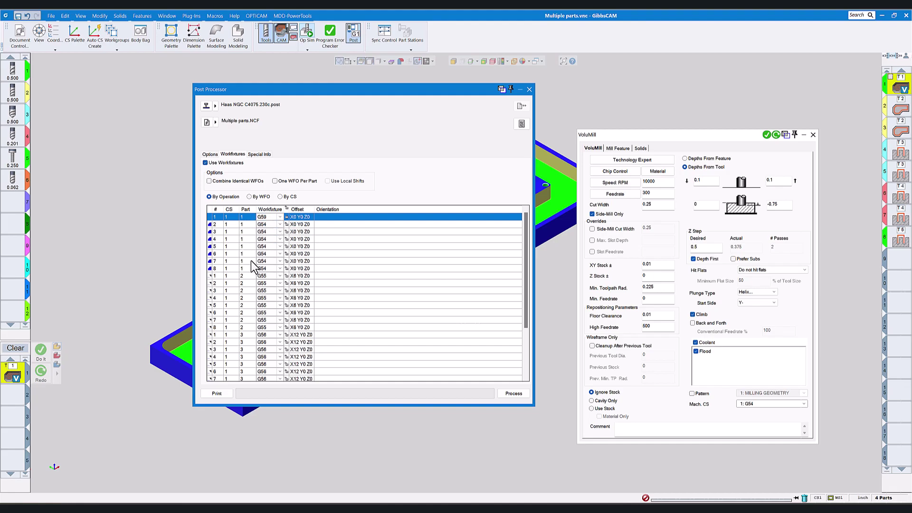
{"action": "right_click", "coordinate": [282, 218]}
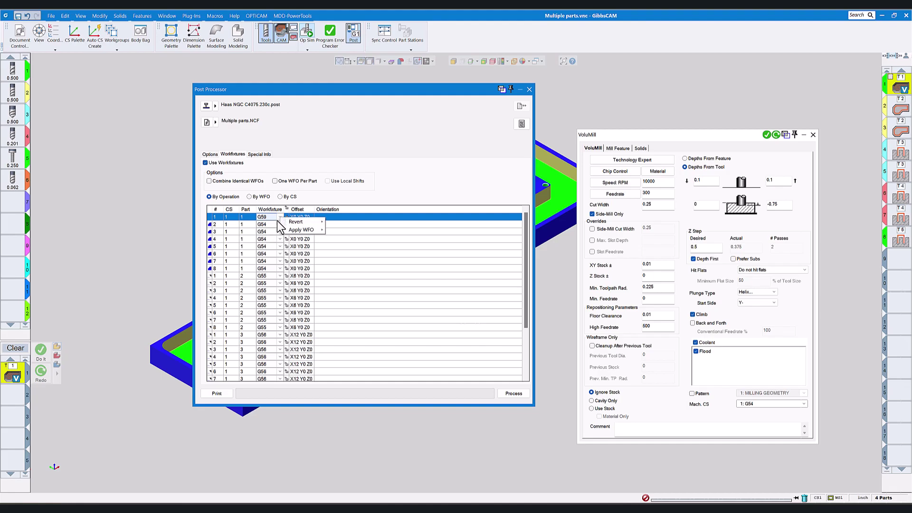
{"action": "mouse_move", "coordinate": [300, 231]}
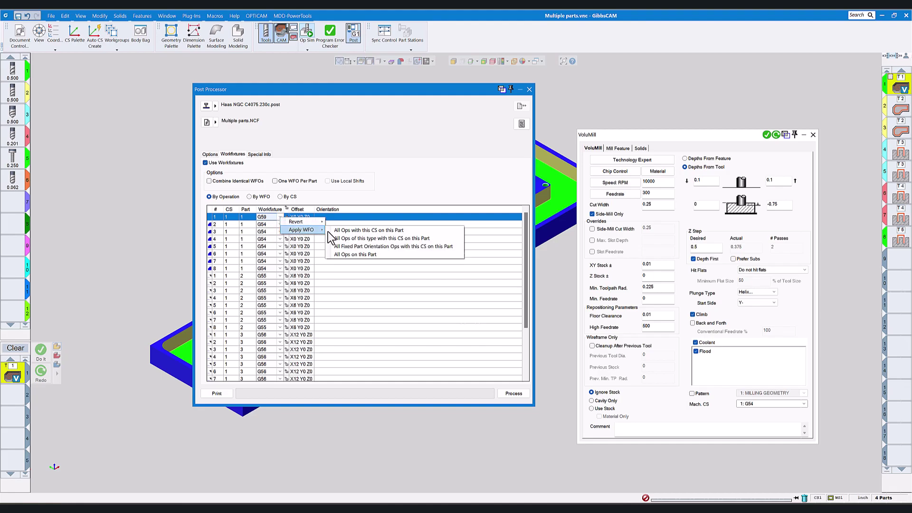
{"action": "left_click", "coordinate": [399, 232]}
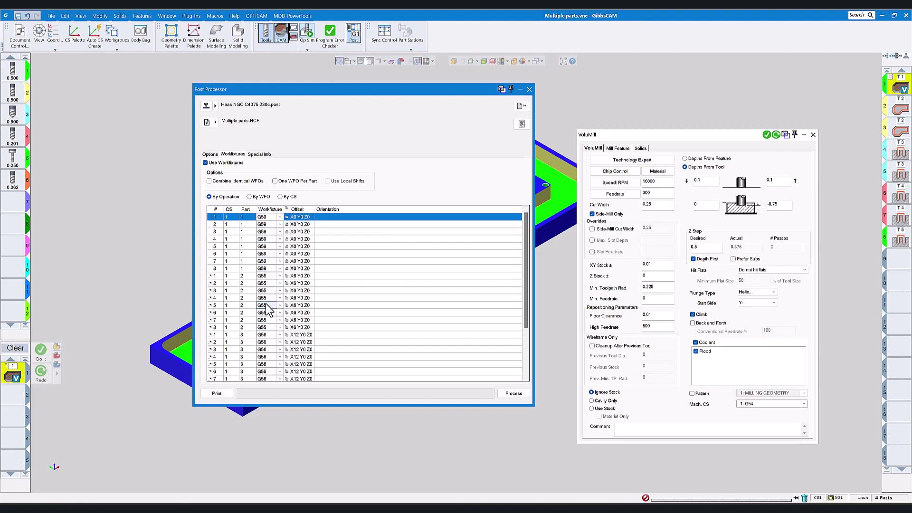
Step: Revert the work fixture change for all operations with this CS on part 1
{"action": "right_click", "coordinate": [280, 218]}
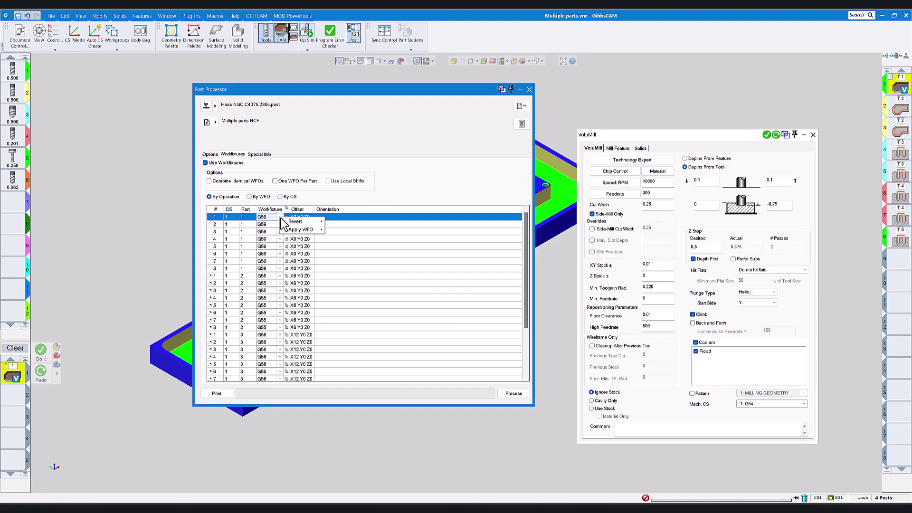
{"action": "mouse_move", "coordinate": [297, 224]}
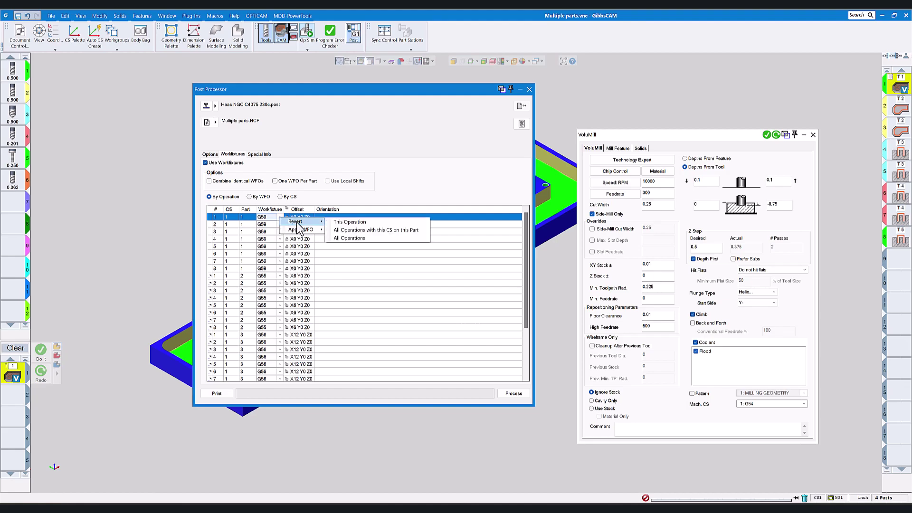
{"action": "left_click", "coordinate": [360, 231]}
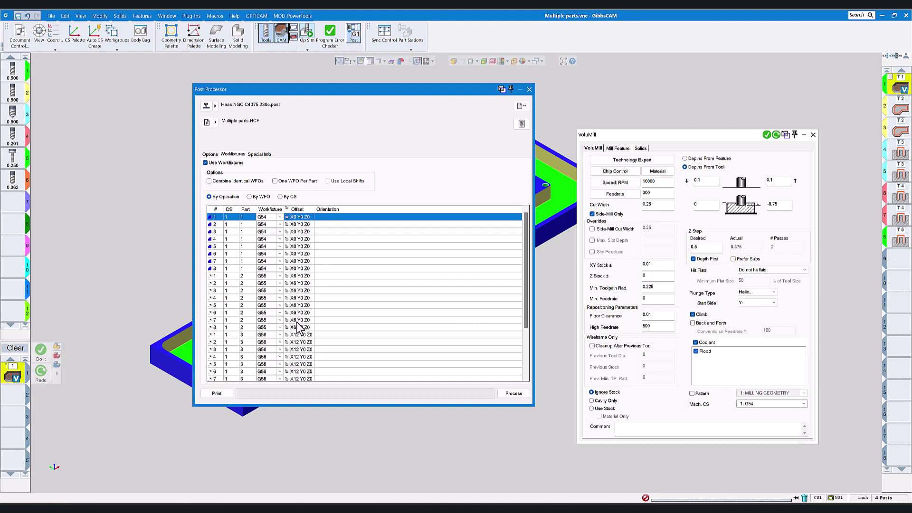
Step: Check the work fixtures of every part, compare the WFO and CS groupings, and return to the listing by operation
{"action": "scroll", "coordinate": [305, 353], "scroll_direction": "down", "scroll_amount": 4}
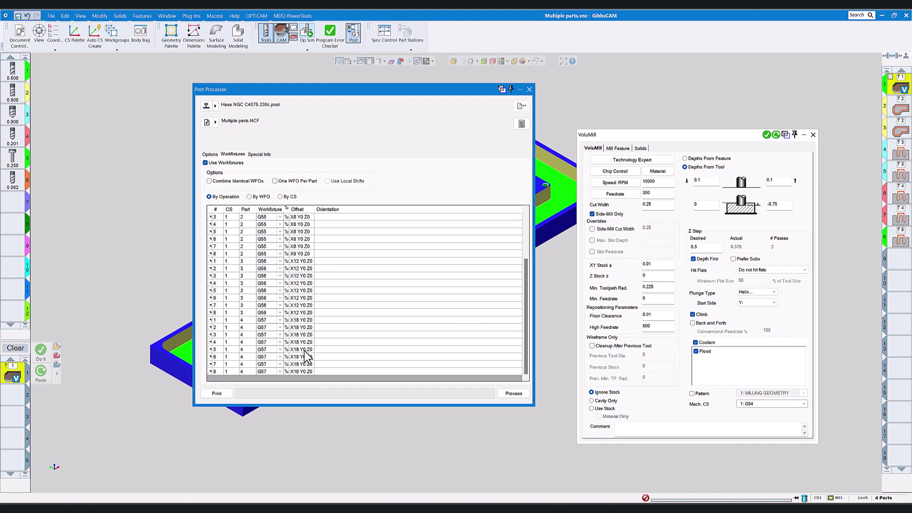
{"action": "scroll", "coordinate": [307, 357], "scroll_direction": "up", "scroll_amount": 4}
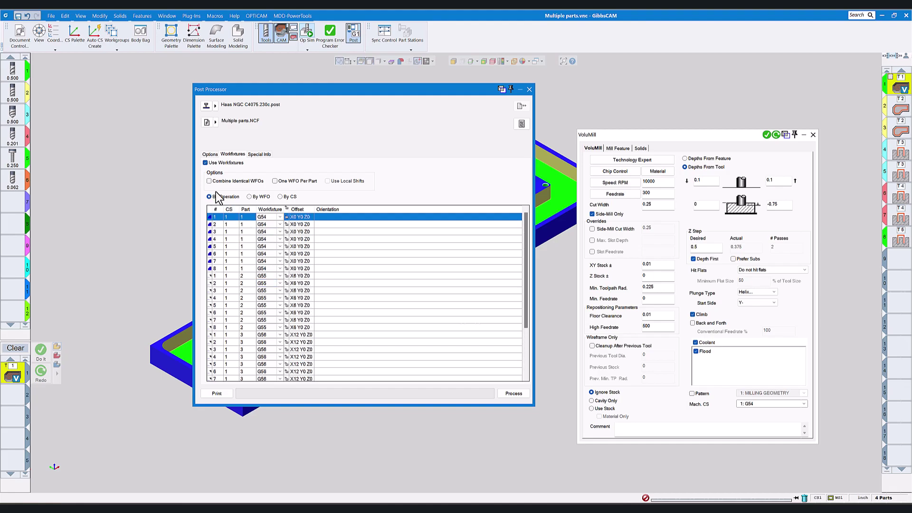
{"action": "left_click", "coordinate": [249, 197]}
{"action": "left_click", "coordinate": [280, 197]}
{"action": "left_click", "coordinate": [250, 197]}
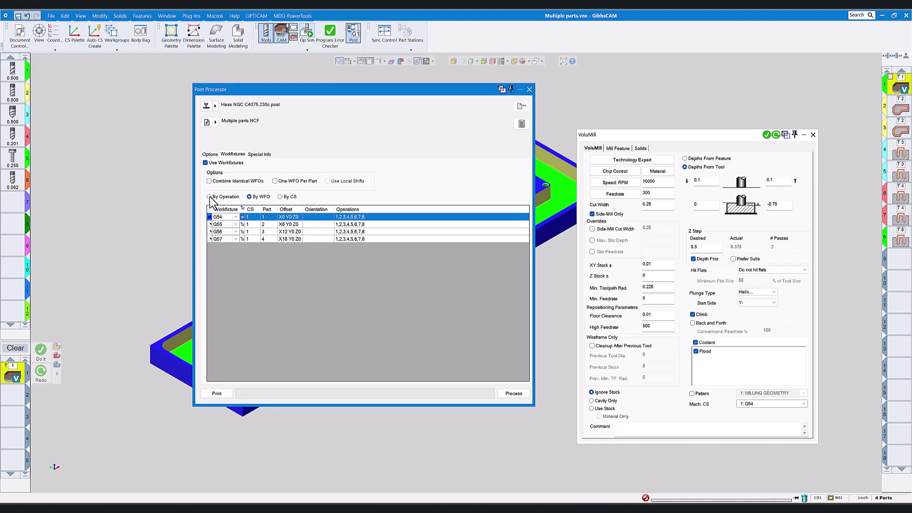
{"action": "left_click", "coordinate": [209, 197]}
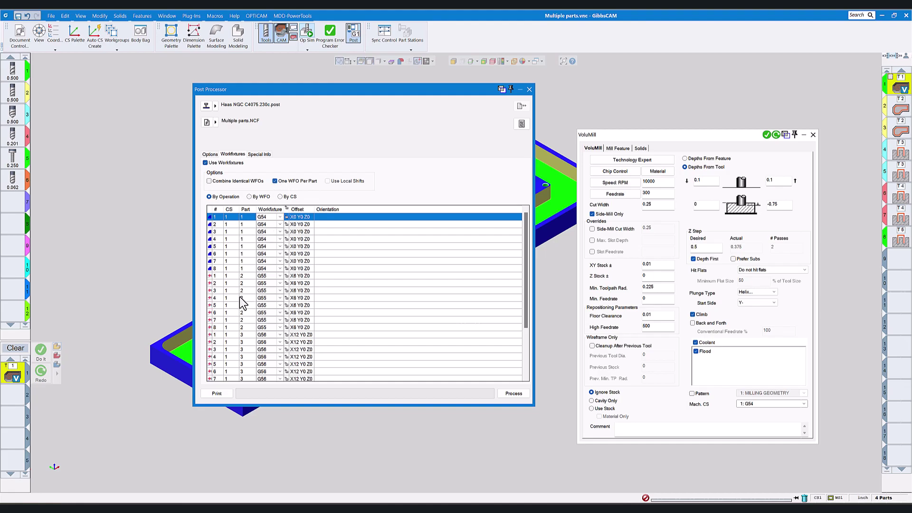
Step: Toggle the One WFO Per Part option and close the Post Processor and VoluMill dialogs
{"action": "left_click", "coordinate": [275, 181]}
{"action": "left_click", "coordinate": [529, 89]}
{"action": "left_click", "coordinate": [812, 135]}
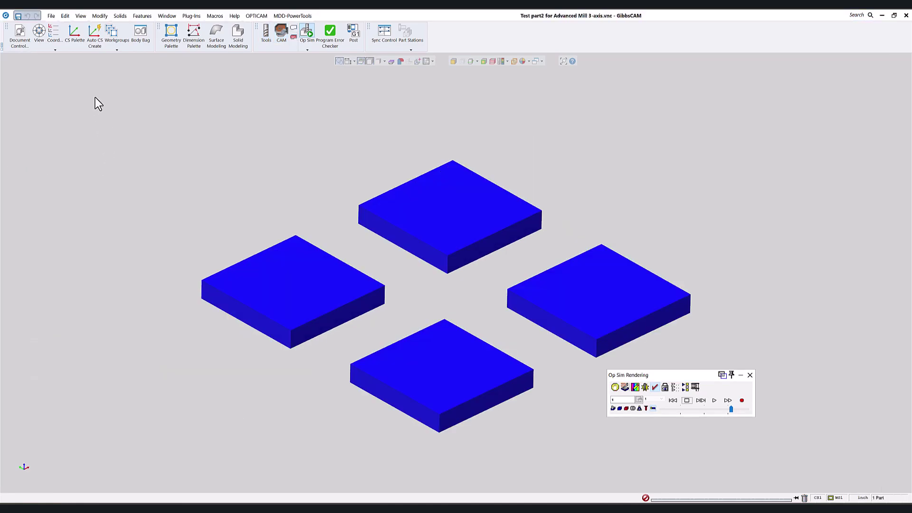
Step: Display the coordinate system list and the workgroup list of the four-vise part file
{"action": "left_click", "coordinate": [54, 39]}
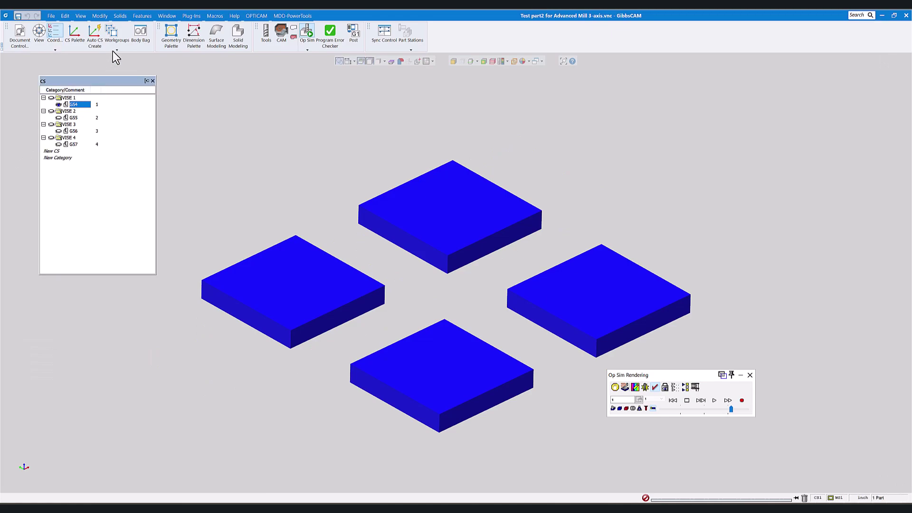
{"action": "left_click", "coordinate": [112, 36]}
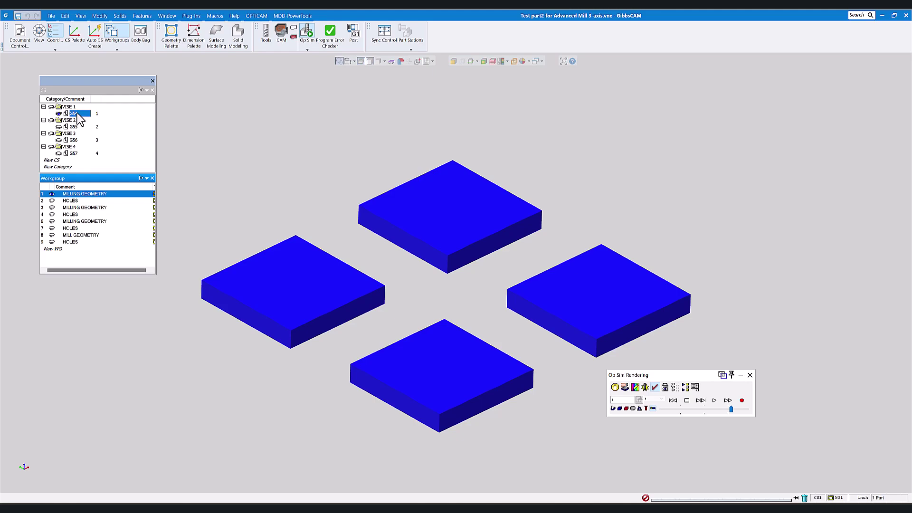
Step: Step through the milling geometry and hole workgroups of all four vises and close the Op Sim rendering
{"action": "left_click", "coordinate": [84, 193]}
{"action": "left_click", "coordinate": [74, 201]}
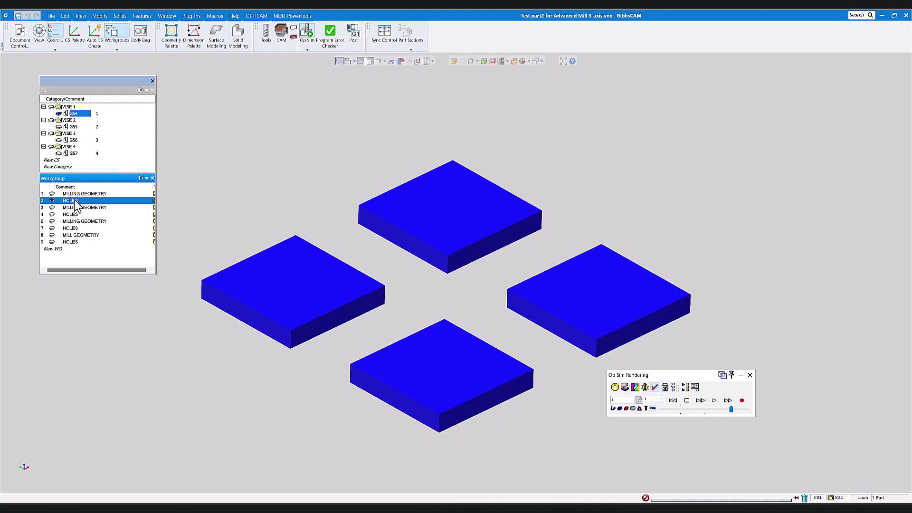
{"action": "left_click", "coordinate": [74, 208]}
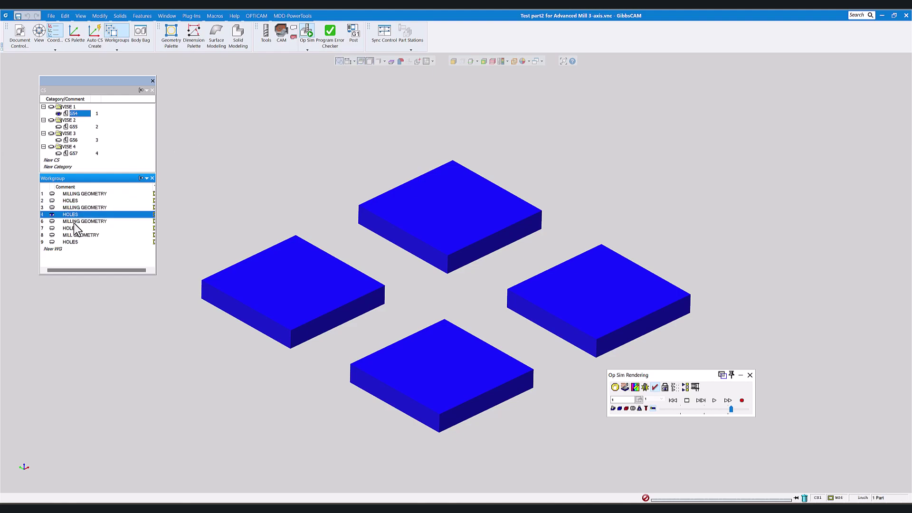
{"action": "left_click", "coordinate": [74, 221]}
{"action": "left_click", "coordinate": [74, 228]}
{"action": "left_click", "coordinate": [75, 235]}
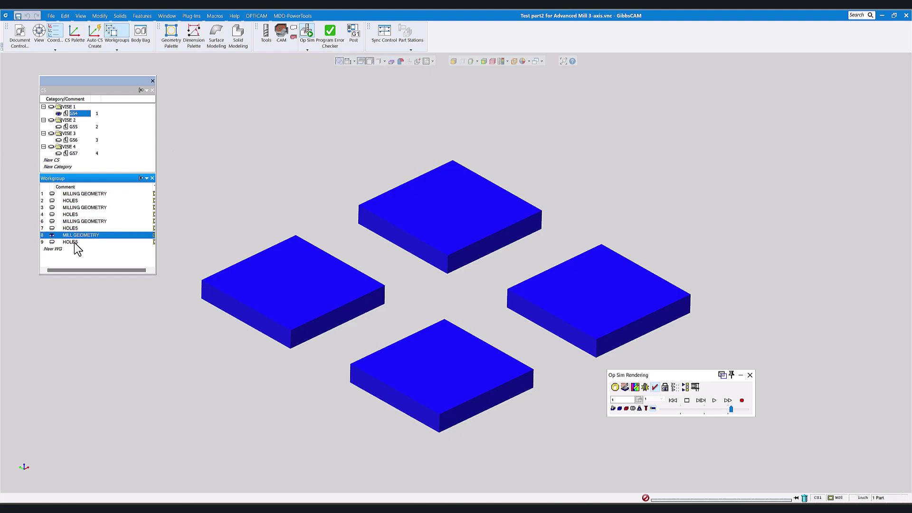
{"action": "left_click", "coordinate": [75, 242]}
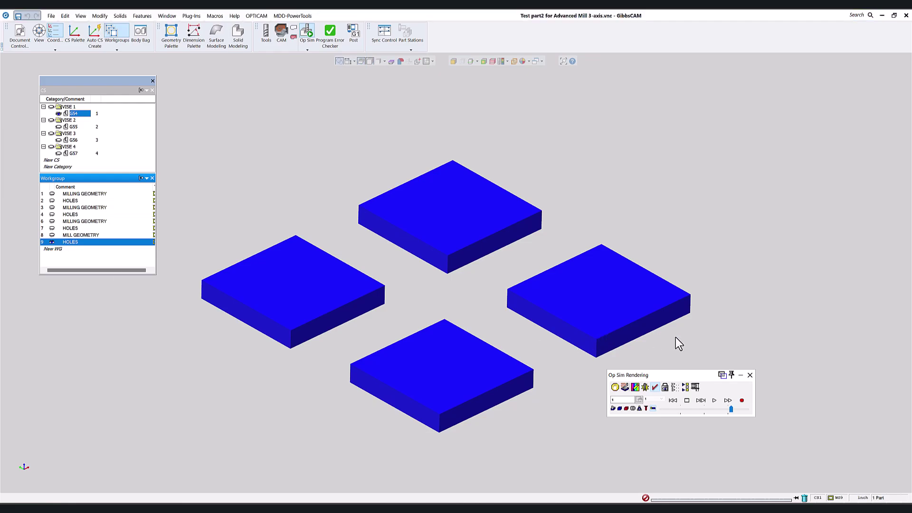
{"action": "left_click", "coordinate": [750, 375]}
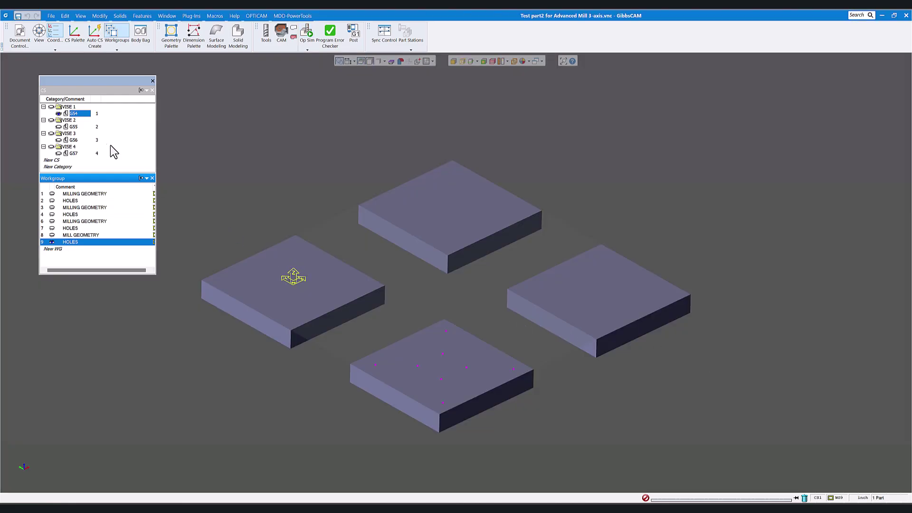
Step: View the milling geometry and hole workgroups on each of the four blocks, returning to workgroup 1
{"action": "left_click", "coordinate": [76, 194]}
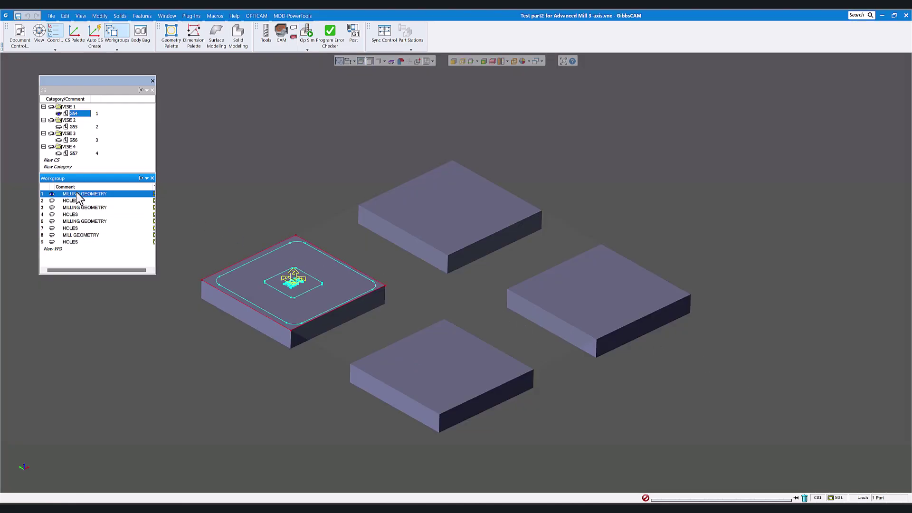
{"action": "left_click", "coordinate": [75, 200]}
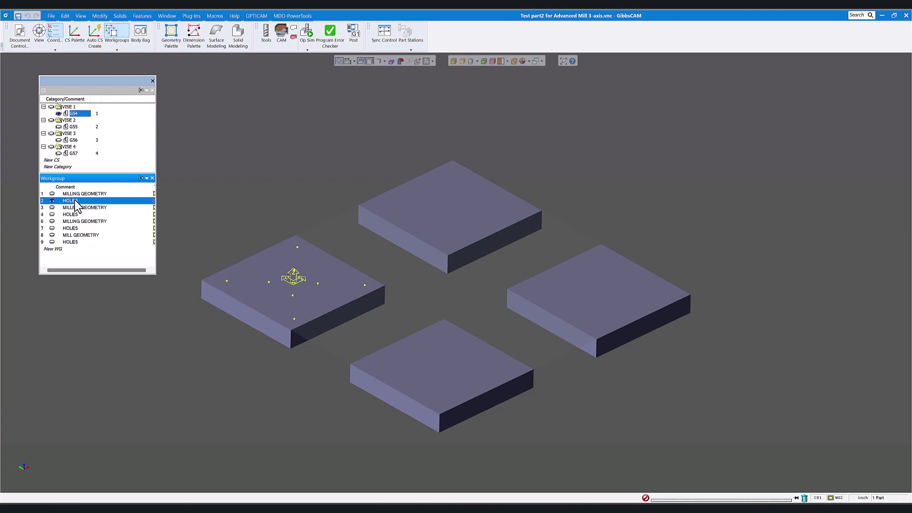
{"action": "left_click", "coordinate": [71, 208]}
{"action": "left_click", "coordinate": [70, 215]}
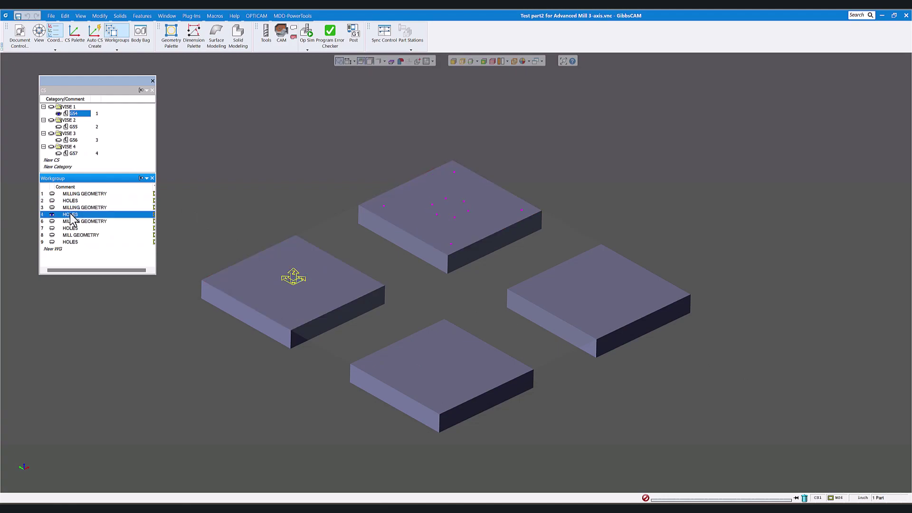
{"action": "left_click", "coordinate": [76, 221]}
{"action": "left_click", "coordinate": [76, 228]}
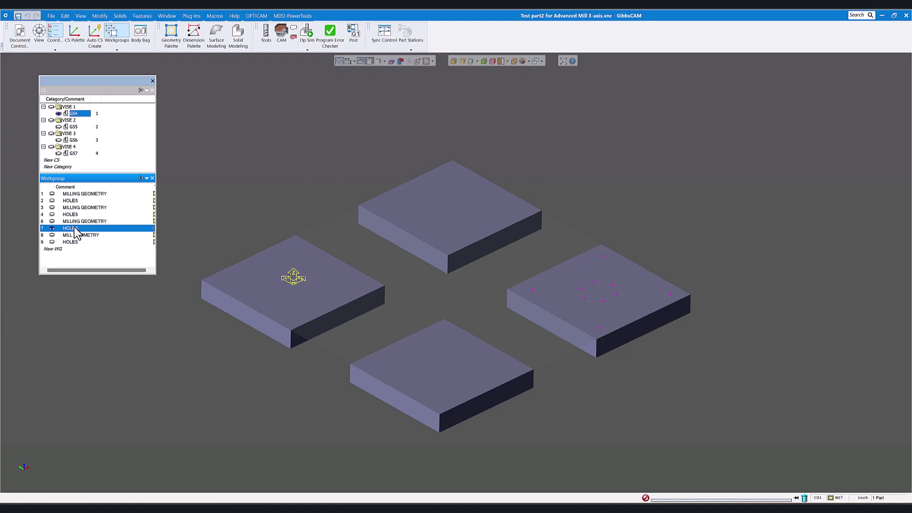
{"action": "left_click", "coordinate": [77, 236]}
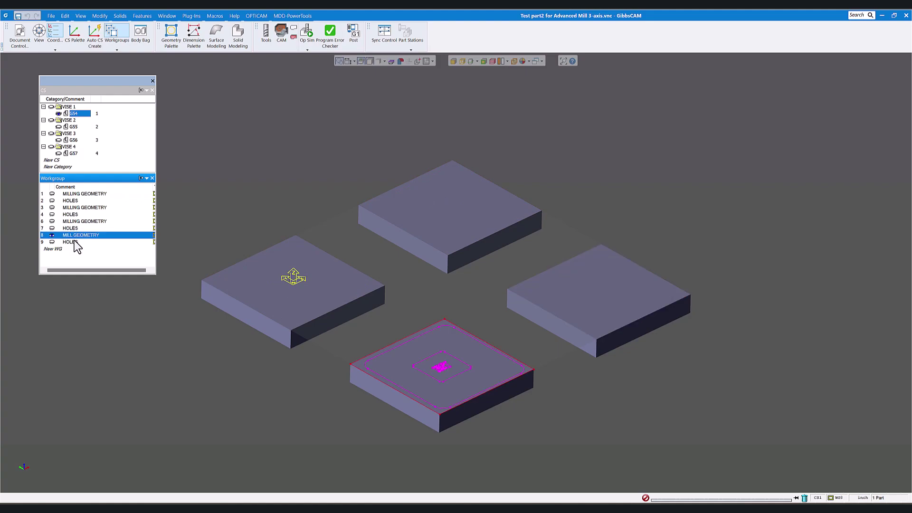
{"action": "left_click", "coordinate": [76, 242]}
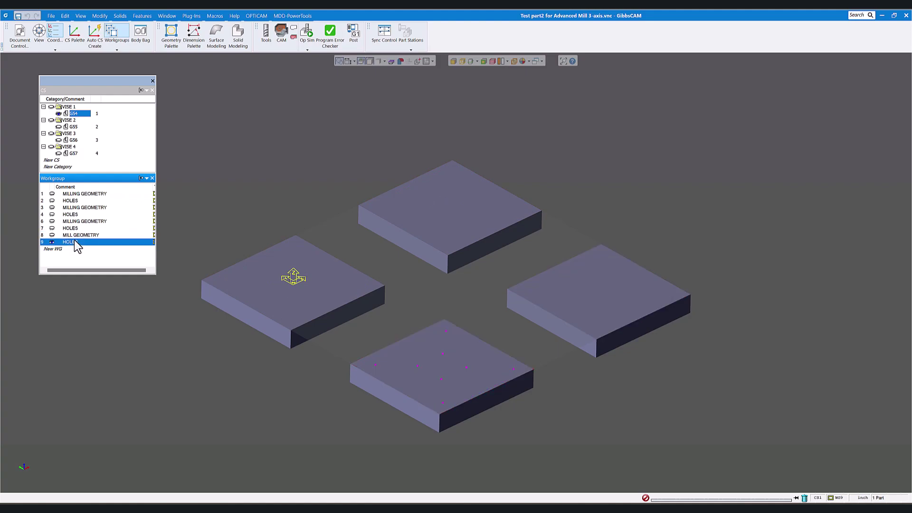
{"action": "left_click", "coordinate": [76, 194]}
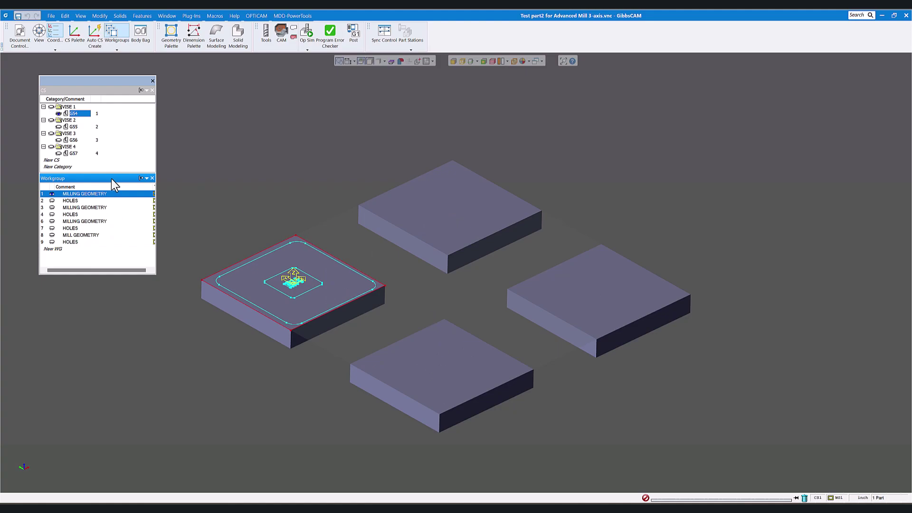
Step: Display the tool and operation lists and look through the operations for all four vises
{"action": "left_click", "coordinate": [280, 41]}
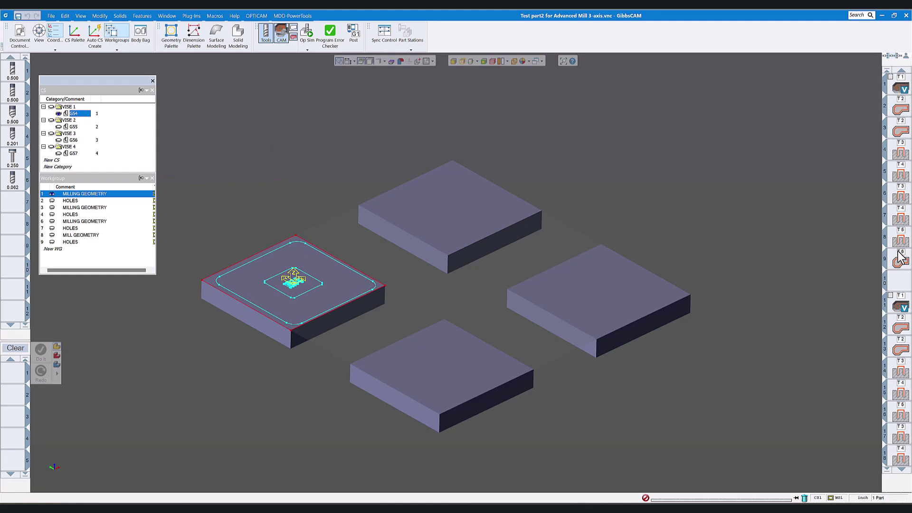
{"action": "scroll", "coordinate": [902, 323], "scroll_direction": "down", "scroll_amount": 3}
{"action": "scroll", "coordinate": [902, 324], "scroll_direction": "down", "scroll_amount": 10}
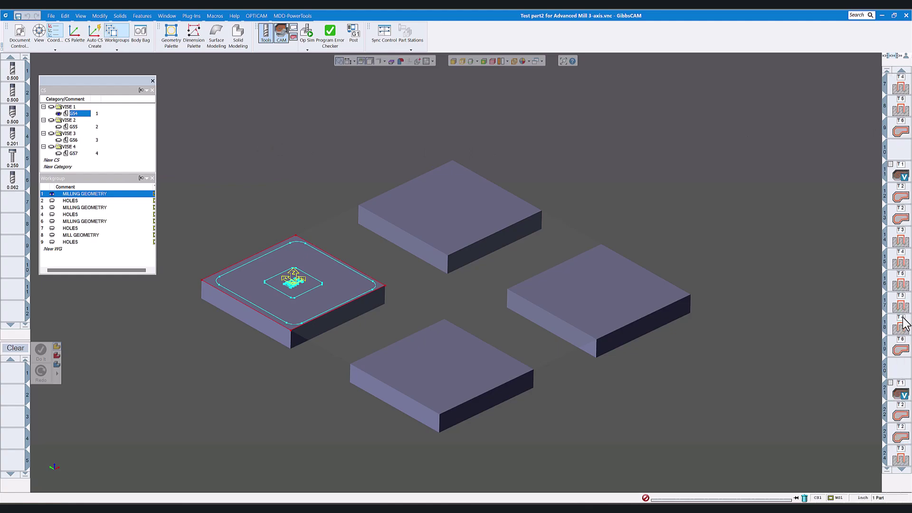
{"action": "scroll", "coordinate": [905, 325], "scroll_direction": "up", "scroll_amount": 6}
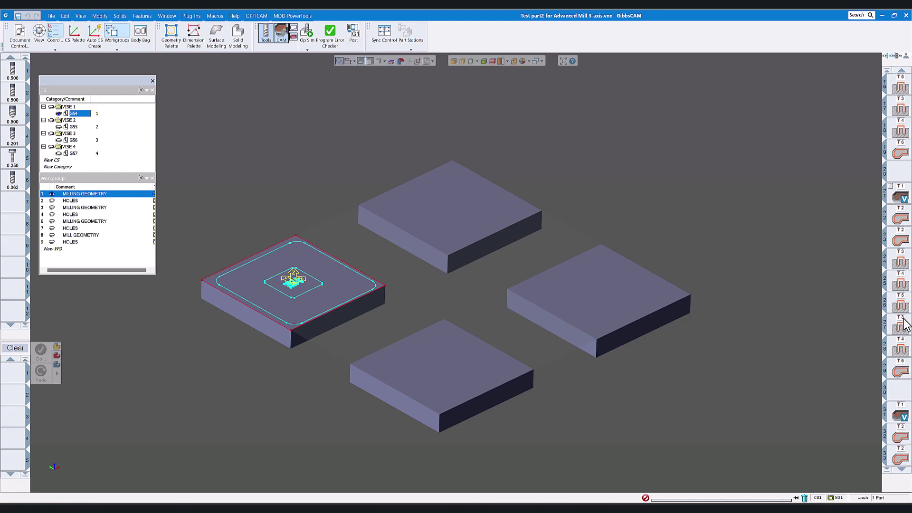
{"action": "scroll", "coordinate": [905, 327], "scroll_direction": "up", "scroll_amount": 7}
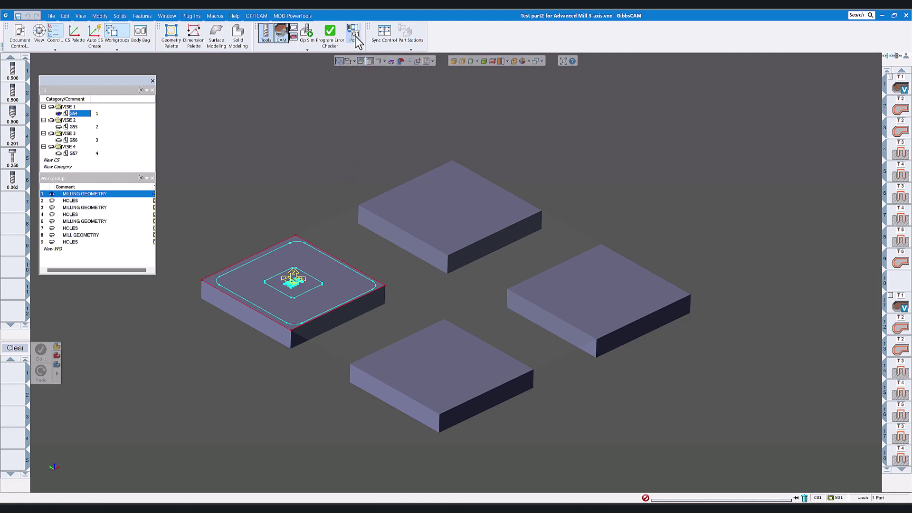
Step: Run the Op Sim rendering of the vise 1 part, adjusting the playback speed, and pause it at the engraving
{"action": "left_click", "coordinate": [308, 32]}
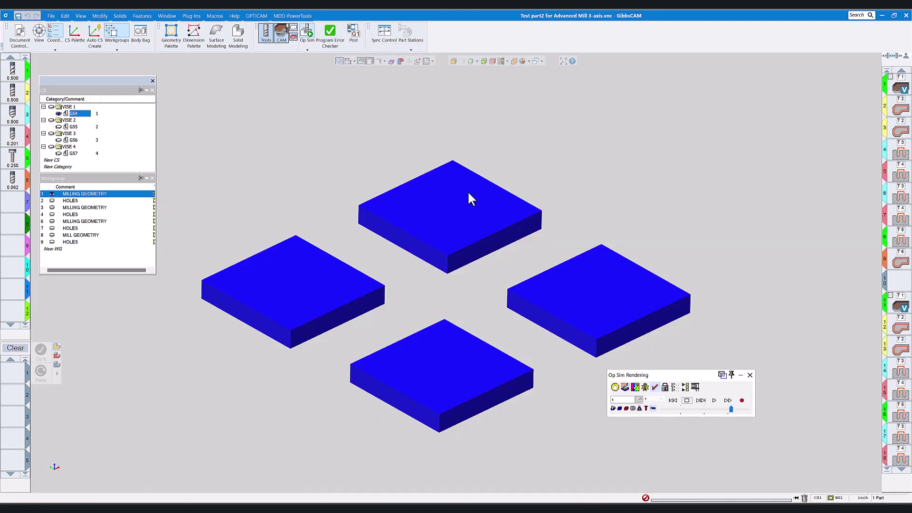
{"action": "left_click", "coordinate": [715, 402]}
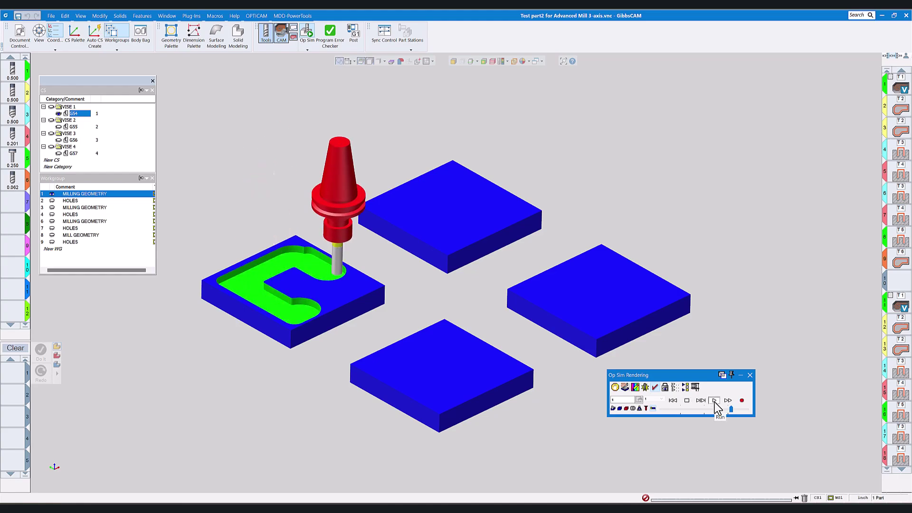
{"action": "left_click", "coordinate": [707, 409]}
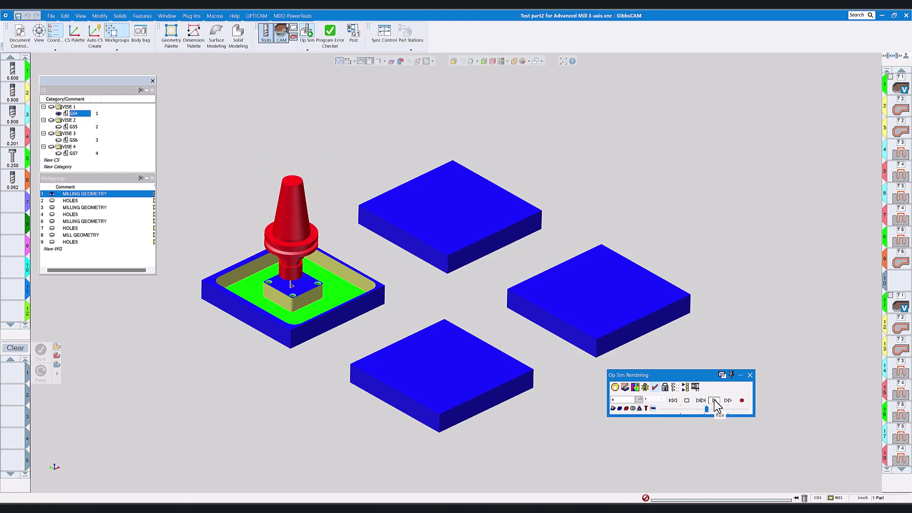
{"action": "left_click_drag", "start_coordinate": [707, 410], "coordinate": [723, 410]}
{"action": "left_click", "coordinate": [686, 397]}
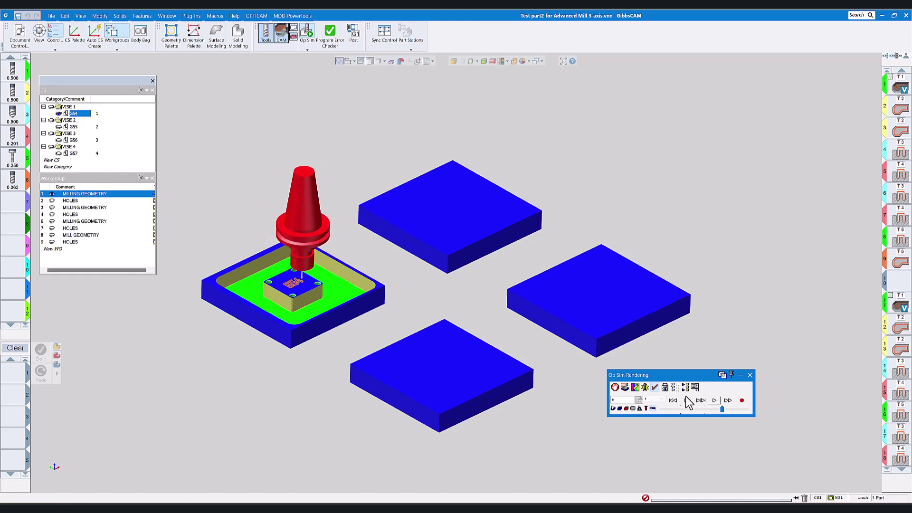
Step: Resume the simulation at a higher speed and run it through the parts in vises 2, 3 and 4
{"action": "scroll", "coordinate": [301, 288], "scroll_direction": "up", "scroll_amount": 3}
{"action": "scroll", "coordinate": [303, 287], "scroll_direction": "down", "scroll_amount": 5}
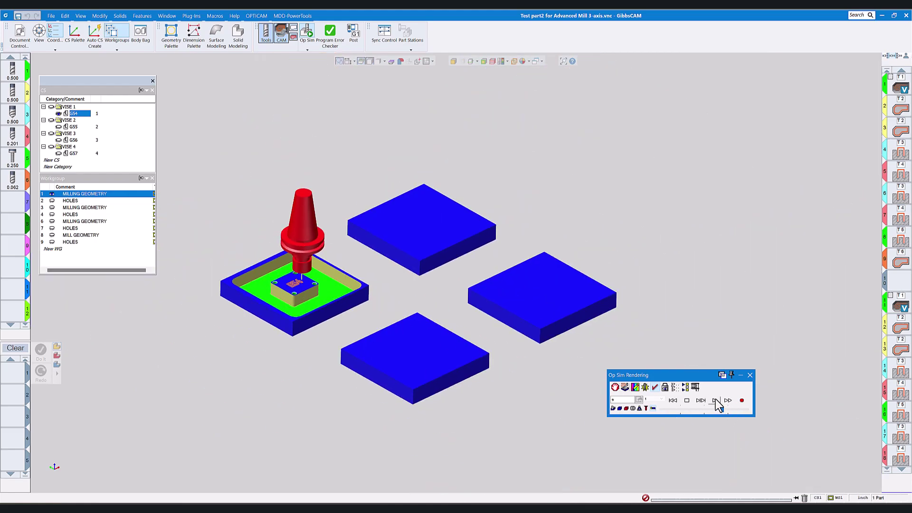
{"action": "left_click", "coordinate": [715, 401]}
{"action": "left_click_drag", "start_coordinate": [723, 409], "coordinate": [734, 410]}
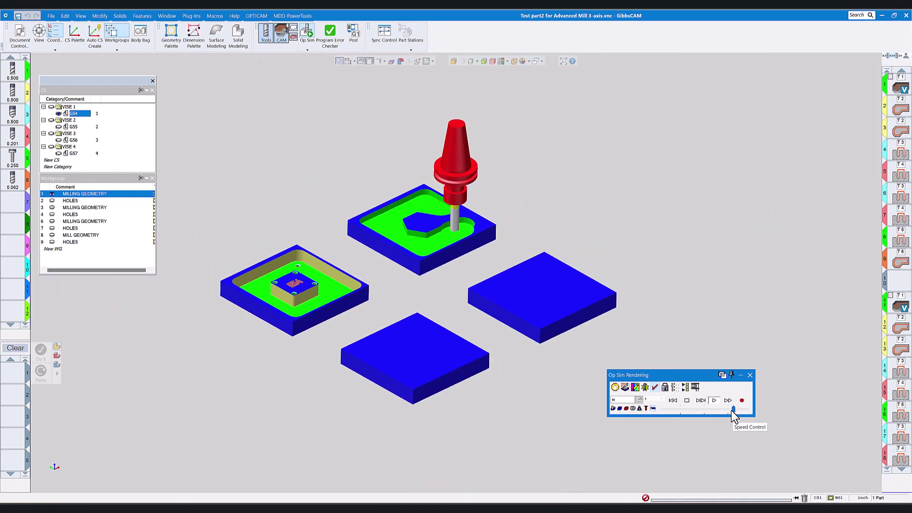
{"action": "left_click", "coordinate": [715, 401]}
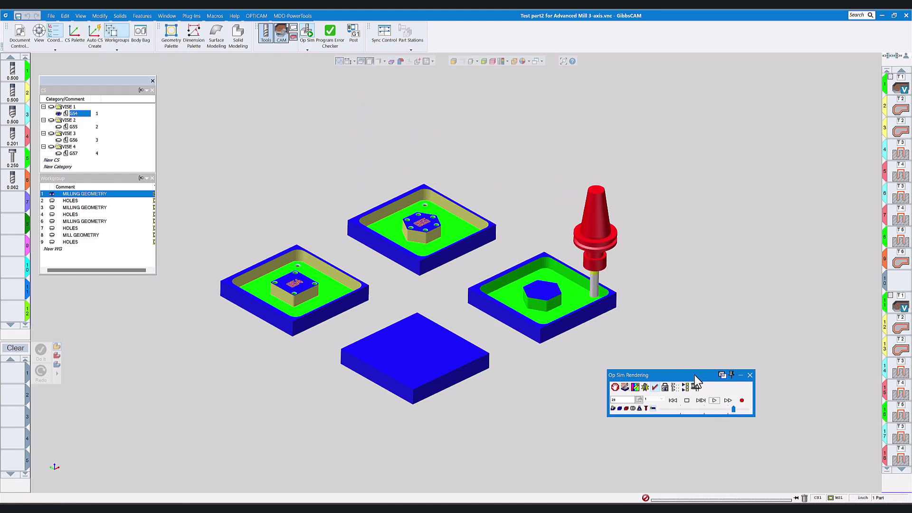
{"action": "left_click", "coordinate": [716, 401]}
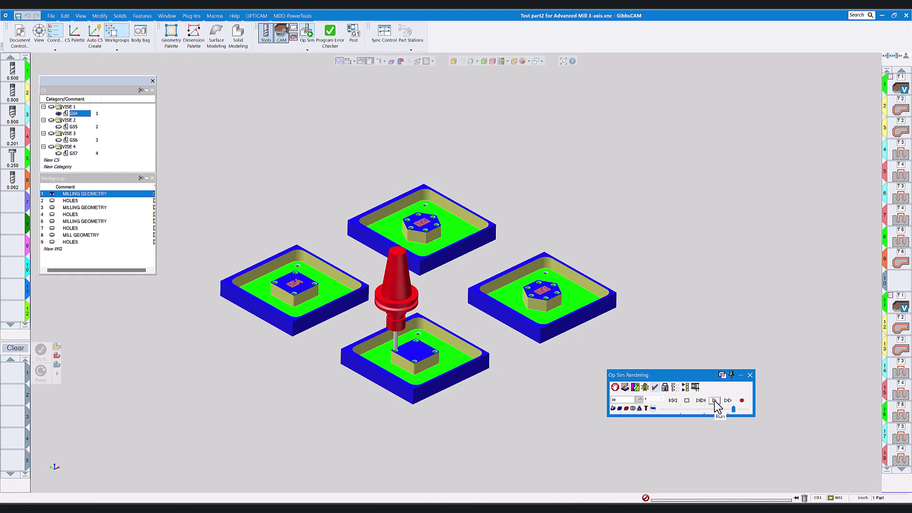
{"action": "left_click", "coordinate": [716, 400]}
Step: Inspect the engraved numbers on the four machined parts and close the Op Sim rendering
{"action": "scroll", "coordinate": [527, 367], "scroll_direction": "up", "scroll_amount": 1}
{"action": "scroll", "coordinate": [525, 367], "scroll_direction": "down", "scroll_amount": 1}
{"action": "middle_click_drag", "start_coordinate": [526, 366], "coordinate": [521, 361]}
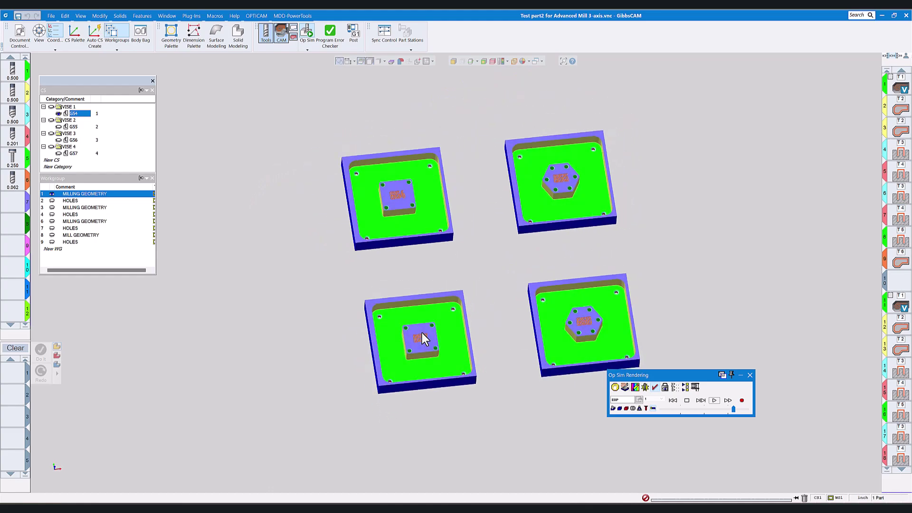
{"action": "left_click", "coordinate": [750, 375]}
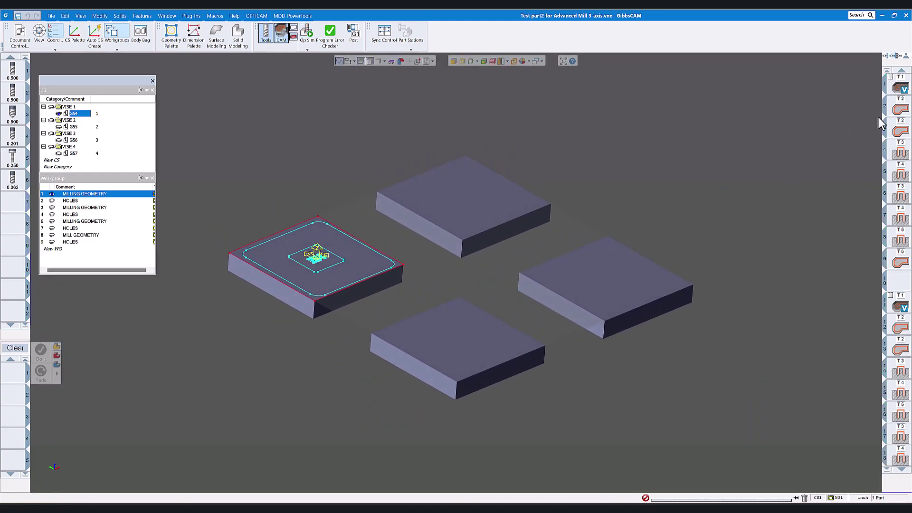
Step: Open the first VoluMill operation, check the available machining coordinate systems, and close its dialog with G54 kept
{"action": "double_click", "coordinate": [900, 85]}
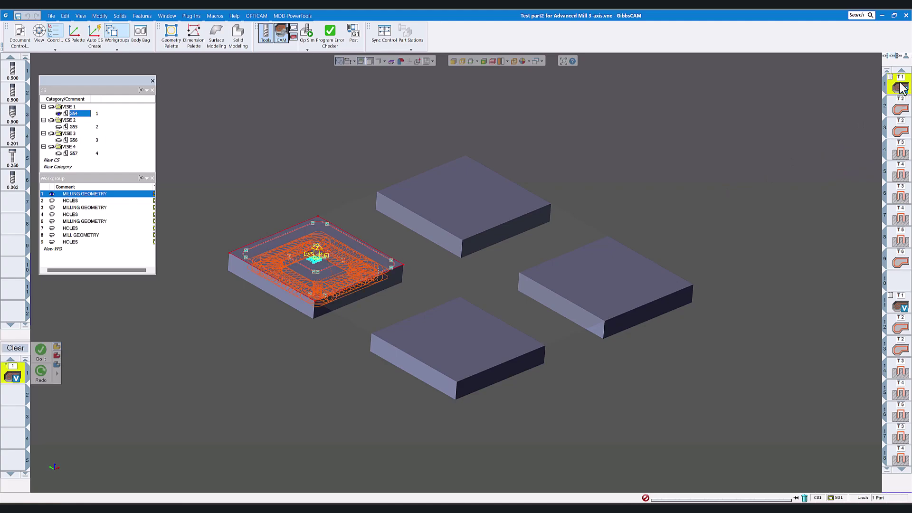
{"action": "double_click", "coordinate": [23, 369]}
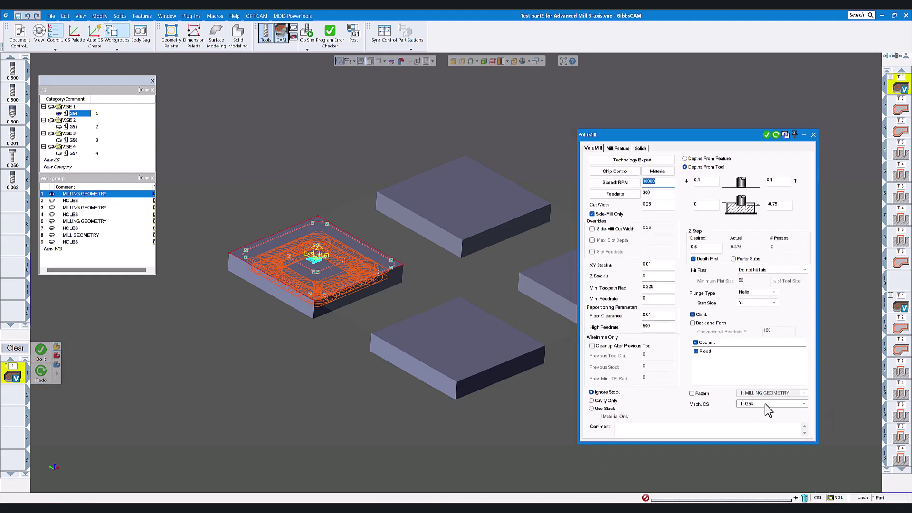
{"action": "left_click", "coordinate": [804, 404]}
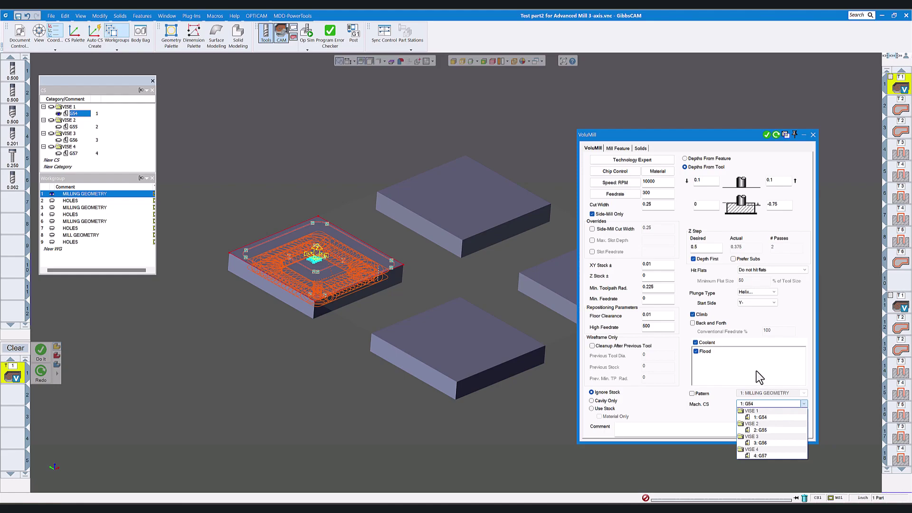
{"action": "left_click", "coordinate": [757, 357]}
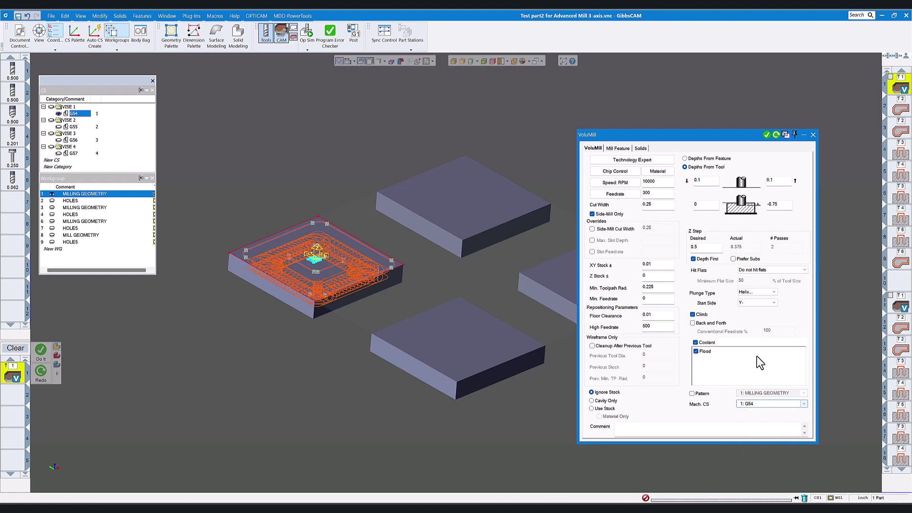
{"action": "left_click", "coordinate": [813, 136]}
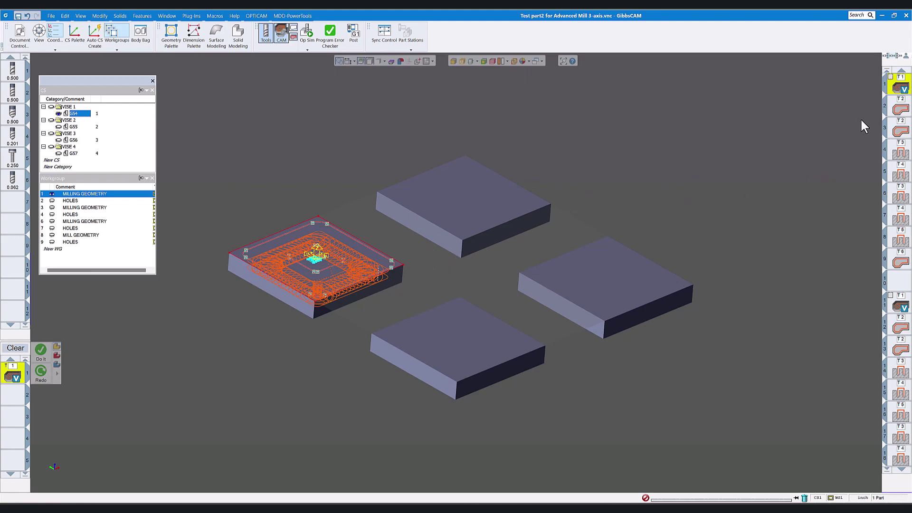
Step: Load the tool 3 and tool 4 hole operations of vise 1, open the tool 3 Holes process, and close it
{"action": "left_click", "coordinate": [904, 175]}
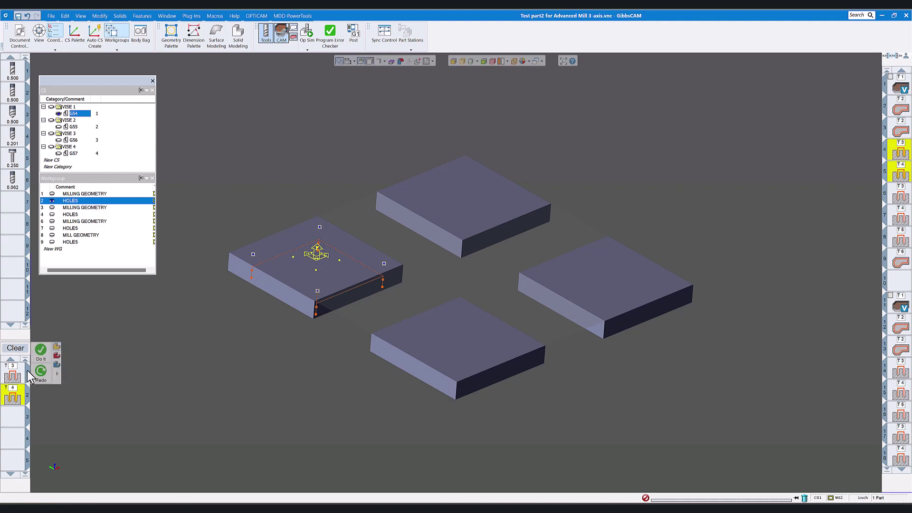
{"action": "left_click", "coordinate": [14, 375]}
{"action": "double_click", "coordinate": [14, 373]}
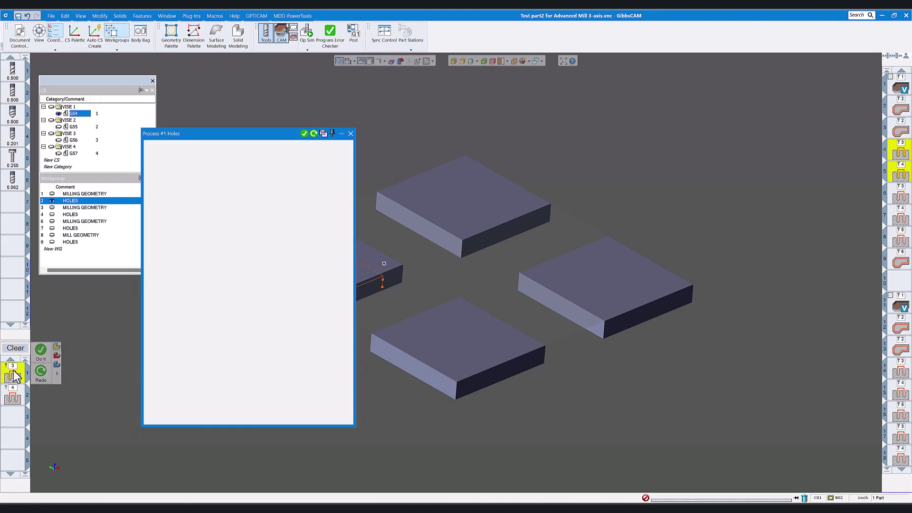
{"action": "left_click", "coordinate": [351, 134]}
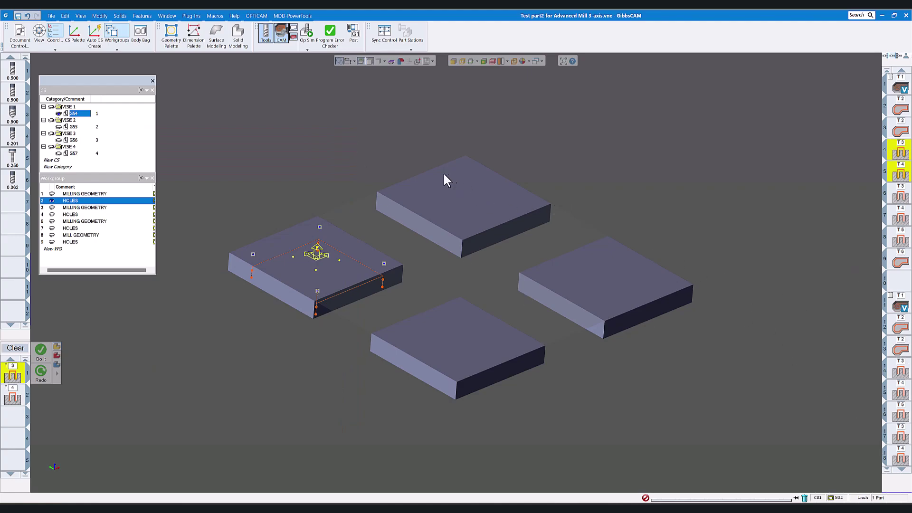
Step: Recheck the simulated parts in Op Sim, close the rendering, and open the post processor's work fixture settings
{"action": "left_click", "coordinate": [307, 34]}
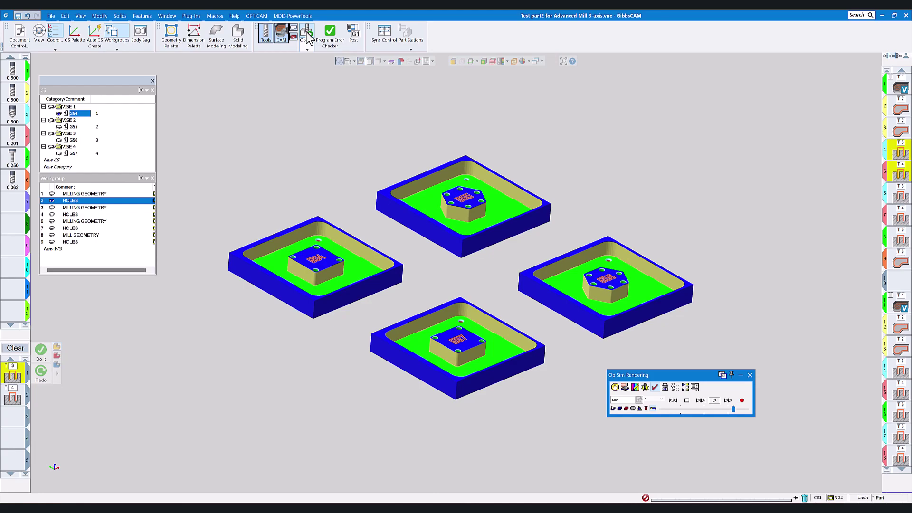
{"action": "left_click", "coordinate": [307, 32]}
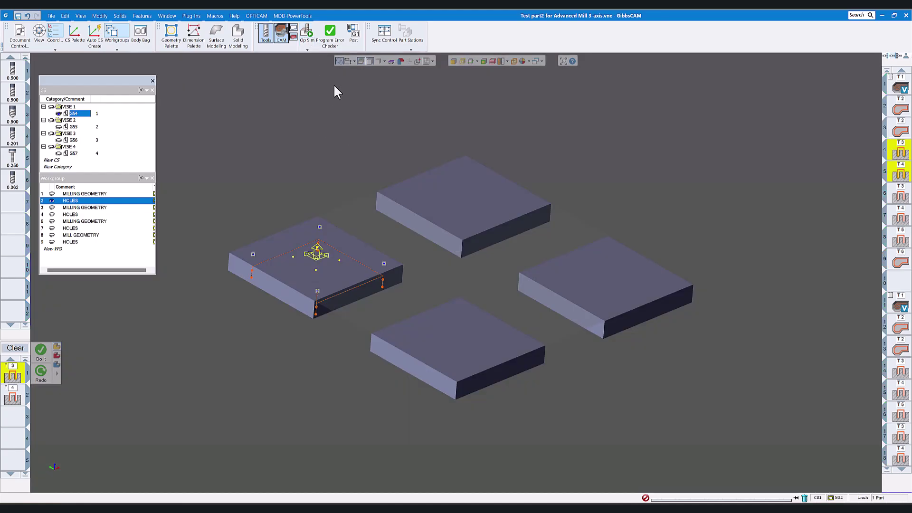
{"action": "left_click", "coordinate": [354, 32]}
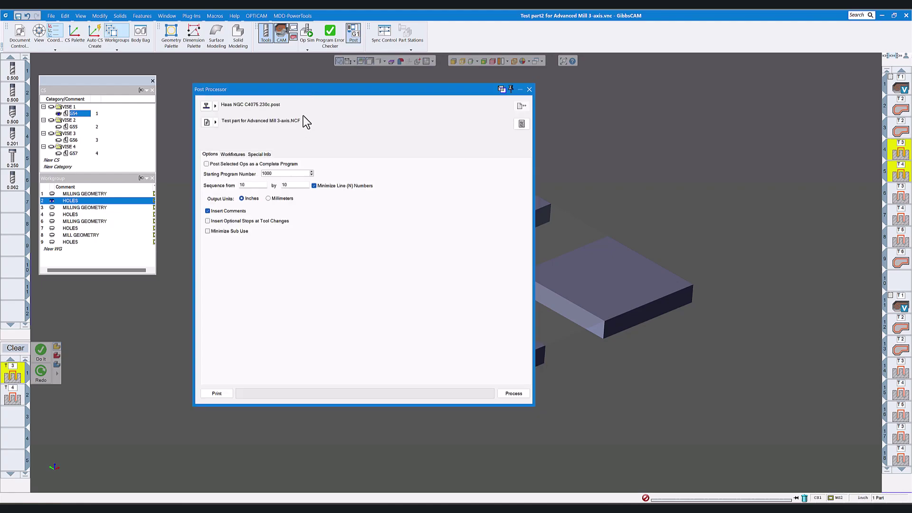
{"action": "left_click_drag", "start_coordinate": [306, 88], "coordinate": [348, 88]}
{"action": "left_click", "coordinate": [267, 155]}
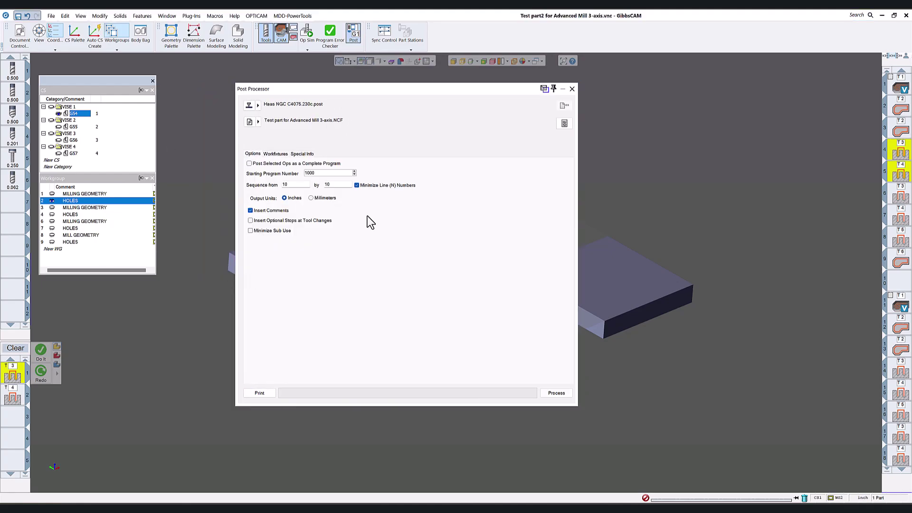
{"action": "left_click", "coordinate": [283, 155]}
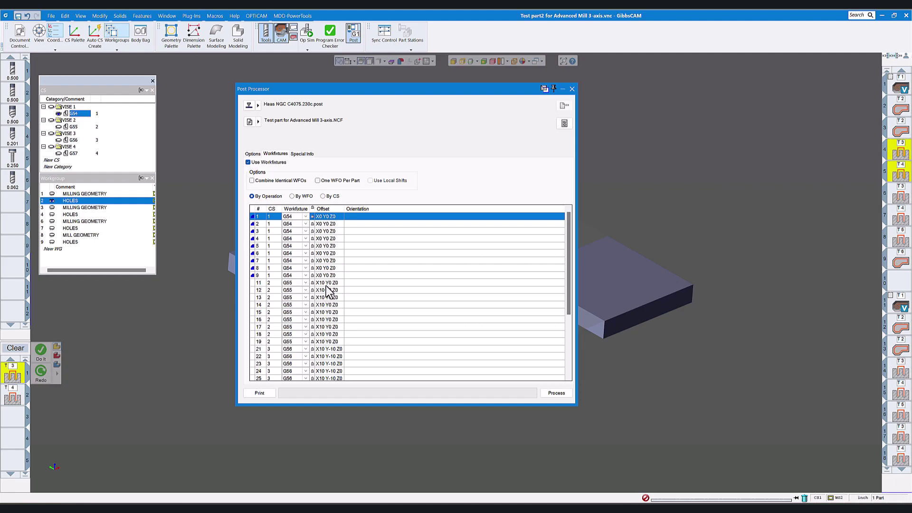
Step: Review the work fixture and offset assigned to each operation across all four coordinate systems
{"action": "scroll", "coordinate": [327, 314], "scroll_direction": "down", "scroll_amount": 1}
{"action": "scroll", "coordinate": [329, 317], "scroll_direction": "down", "scroll_amount": 1}
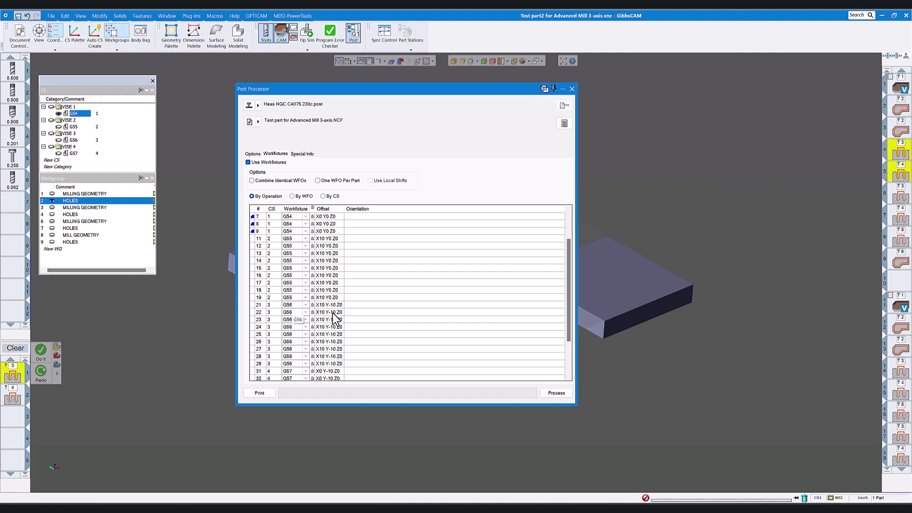
{"action": "scroll", "coordinate": [332, 317], "scroll_direction": "down", "scroll_amount": 3}
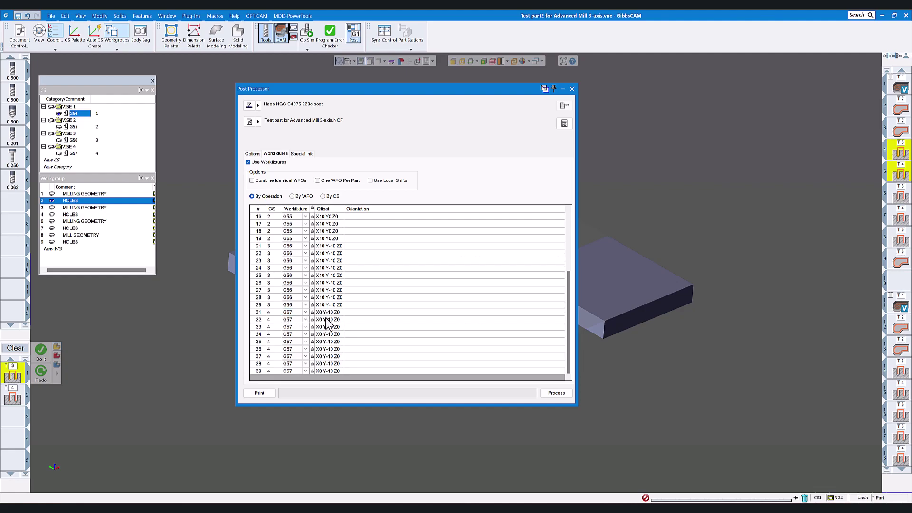
{"action": "scroll", "coordinate": [326, 318], "scroll_direction": "up", "scroll_amount": 5}
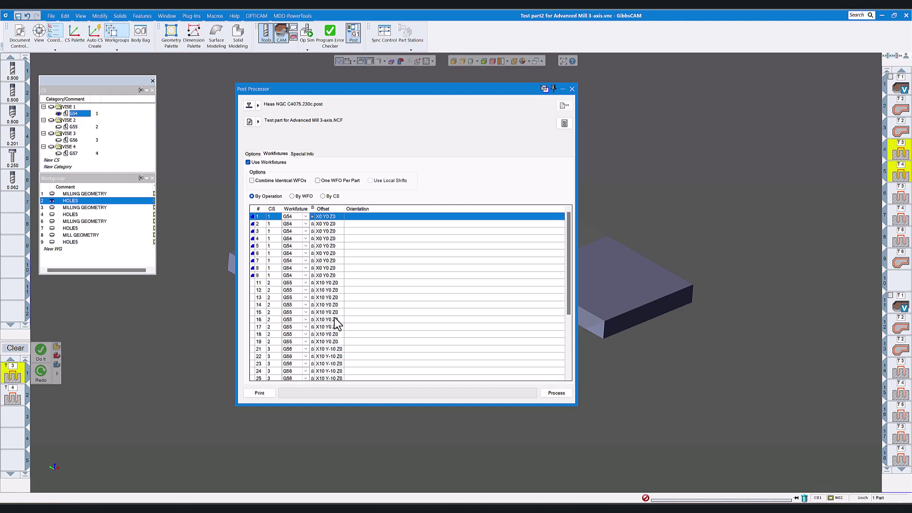
Step: Match the G54 work fixture entries for operations 1, 2 and 3 with their operation tiles, comparing with operation 12
{"action": "left_click", "coordinate": [329, 224]}
{"action": "left_click", "coordinate": [328, 217]}
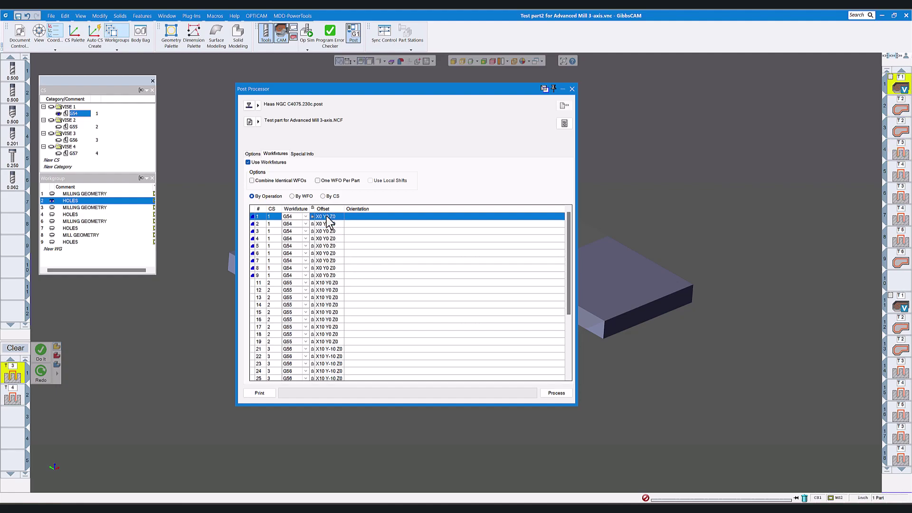
{"action": "left_click", "coordinate": [329, 291]}
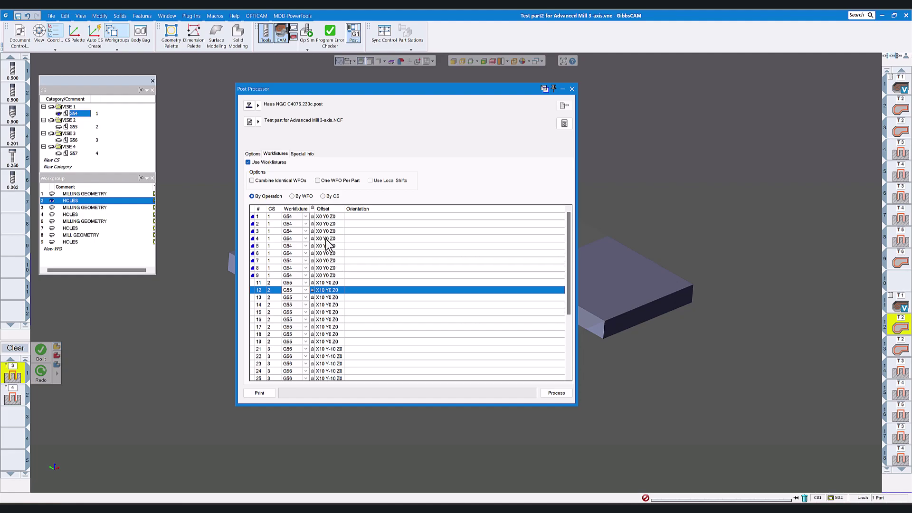
{"action": "left_click", "coordinate": [326, 218]}
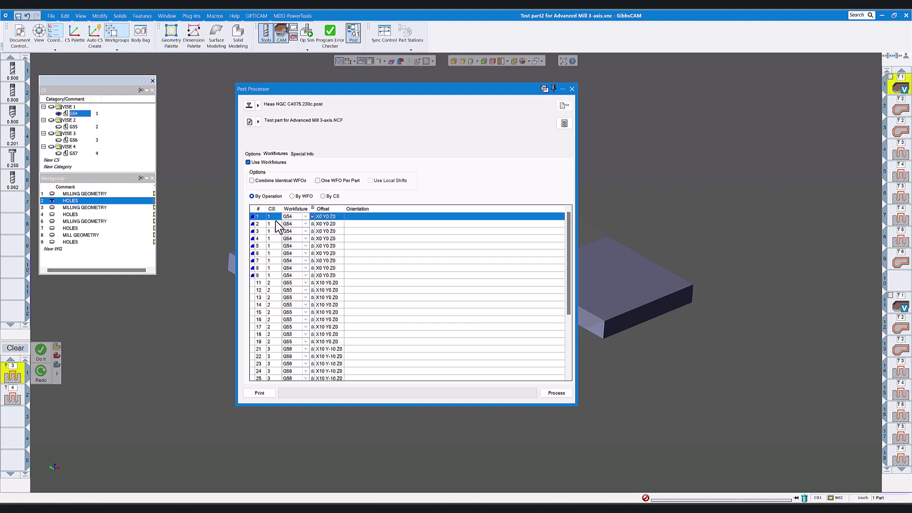
{"action": "left_click", "coordinate": [325, 225]}
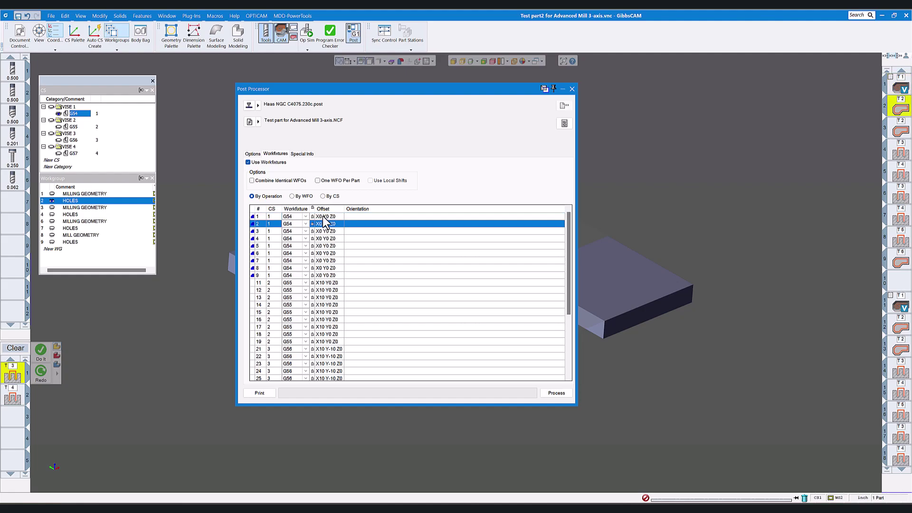
{"action": "left_click", "coordinate": [323, 217]}
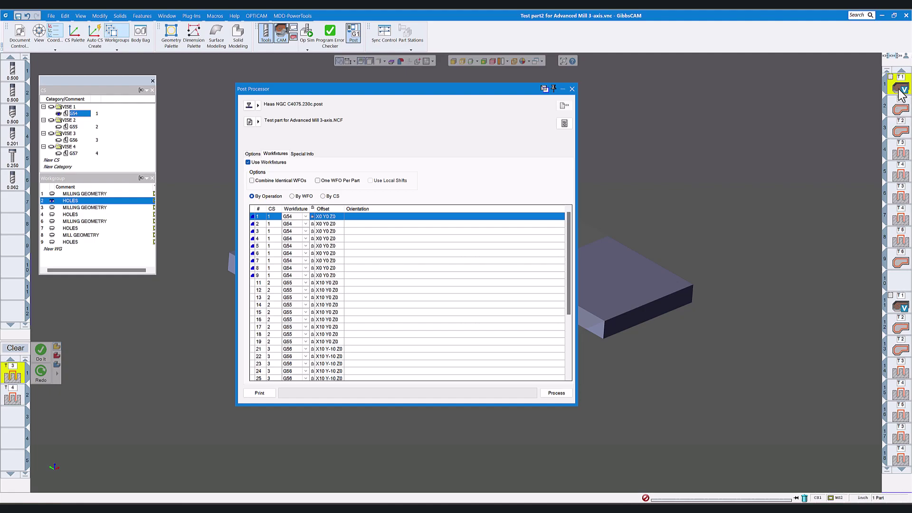
{"action": "left_click", "coordinate": [324, 231]}
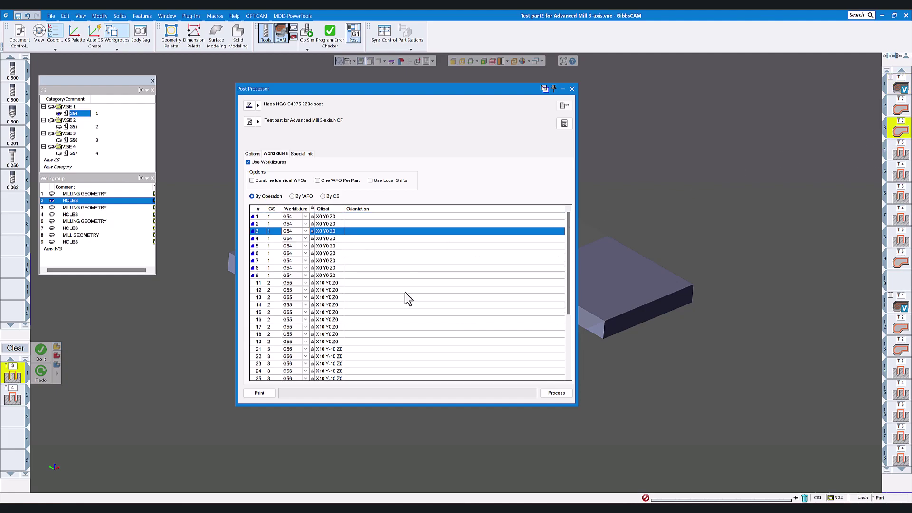
Step: Match the G55 work fixture entries for operations 11, 12, 14 and 18 with their operation tiles
{"action": "left_click", "coordinate": [325, 289]}
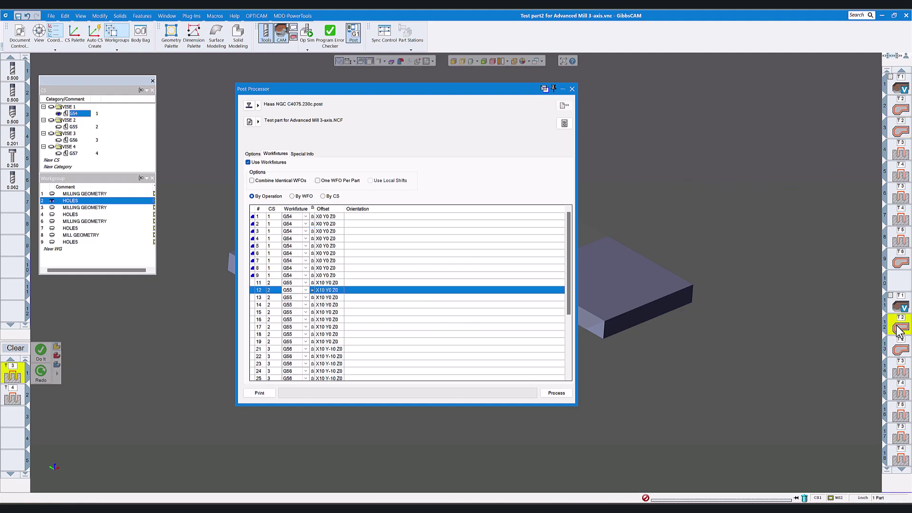
{"action": "left_click", "coordinate": [325, 319]}
{"action": "left_click", "coordinate": [324, 334]}
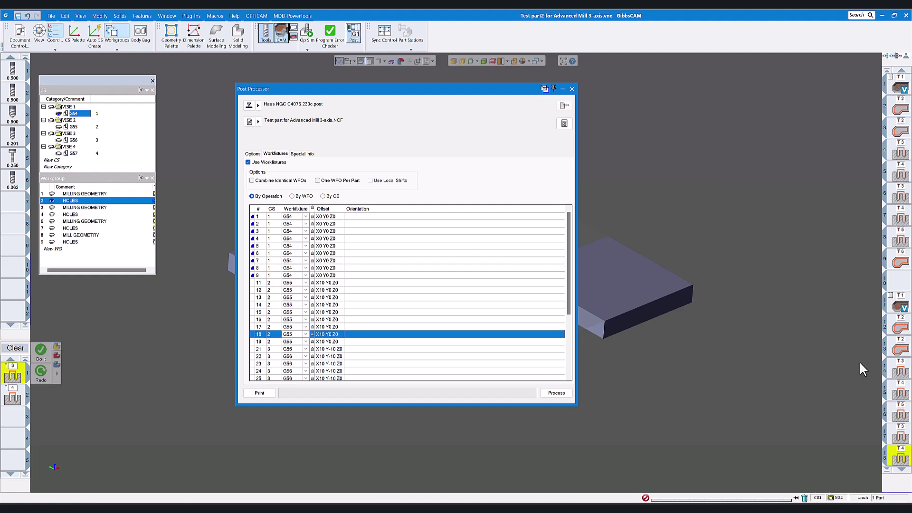
{"action": "left_click", "coordinate": [325, 306]}
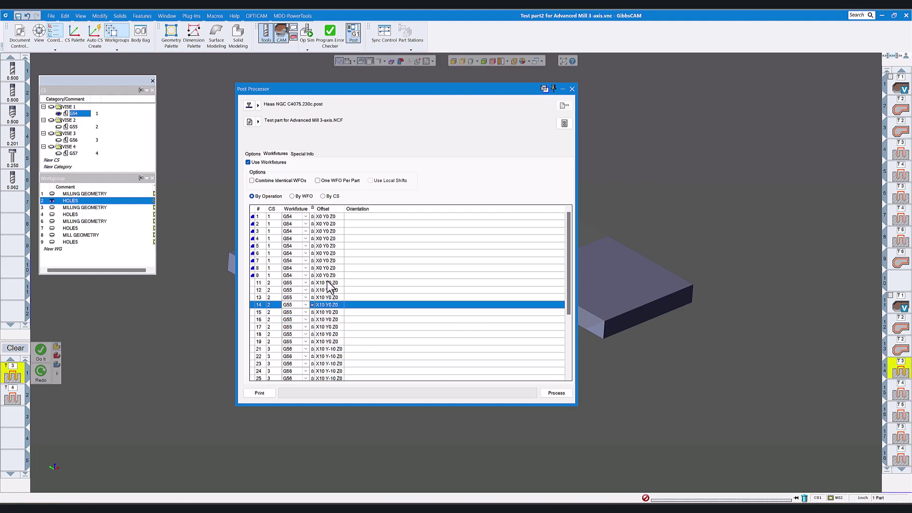
{"action": "left_click", "coordinate": [327, 282]}
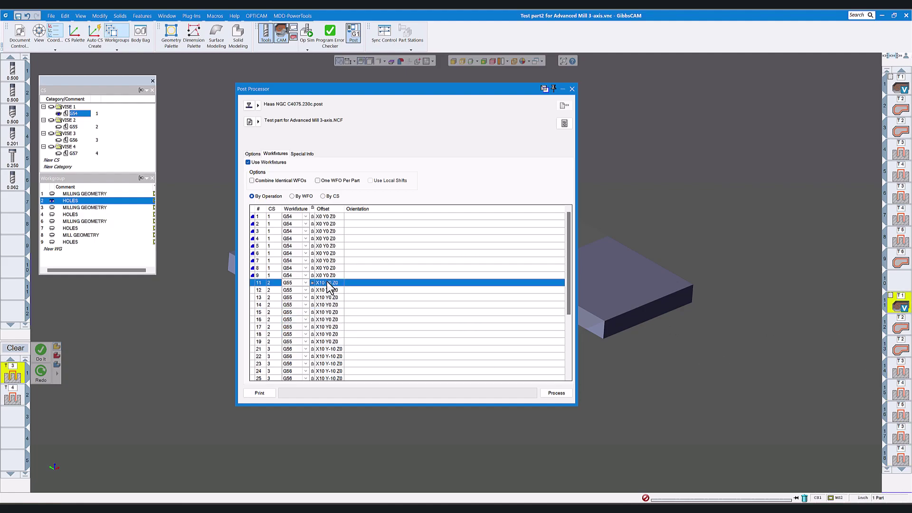
Step: List the fixtures by WFO, check the G55 and G54 operation groups, and uncover the G54 toolpaths on the vise 1 part
{"action": "left_click", "coordinate": [292, 197]}
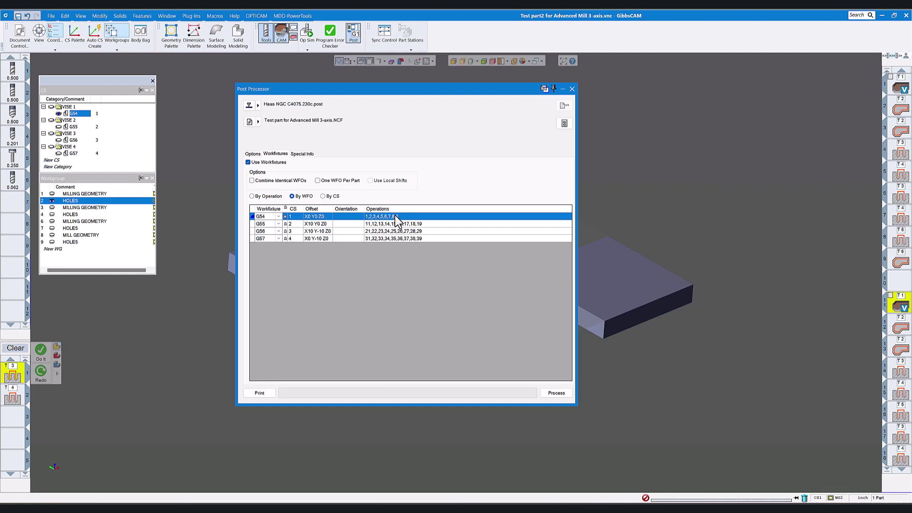
{"action": "left_click", "coordinate": [322, 221]}
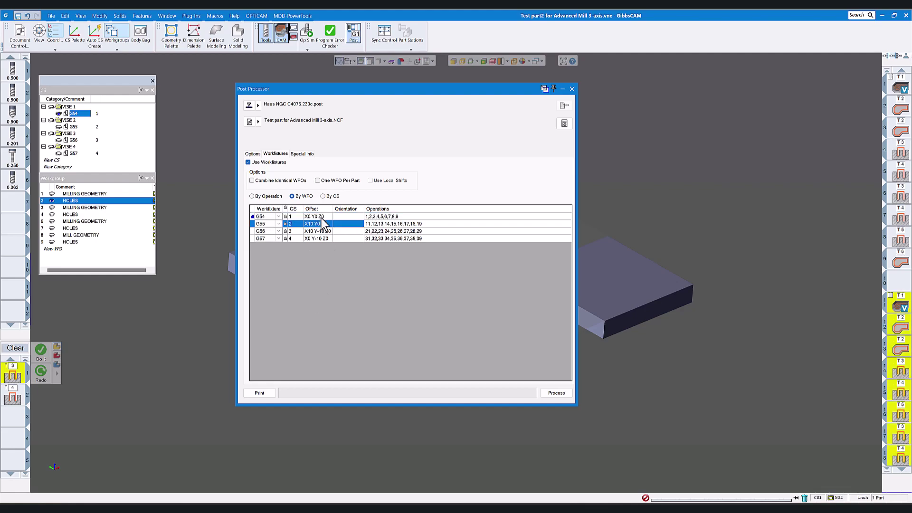
{"action": "left_click", "coordinate": [322, 216]}
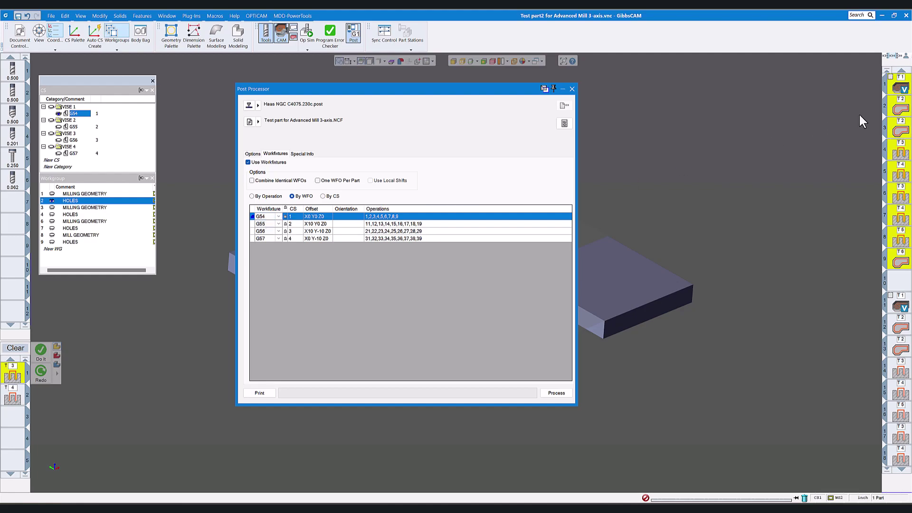
{"action": "left_click_drag", "start_coordinate": [515, 90], "coordinate": [733, 146]}
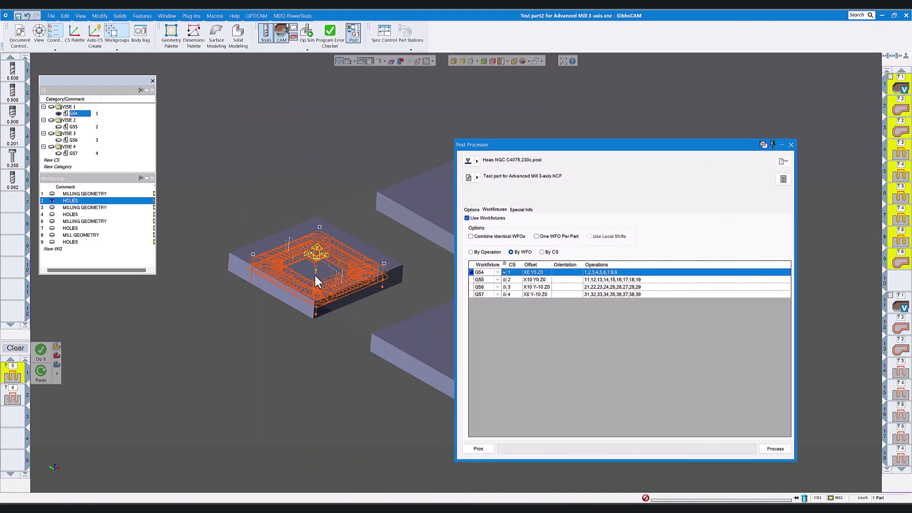
{"action": "left_click_drag", "start_coordinate": [584, 145], "coordinate": [263, 98]}
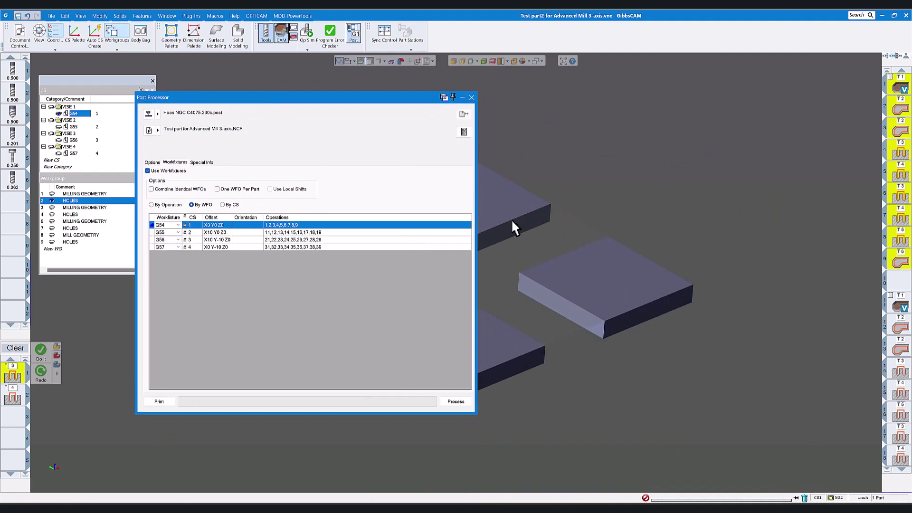
Step: Examine the operations and part toolpaths belonging to the G55, G56 and G57 work fixtures one after another
{"action": "left_click", "coordinate": [214, 233]}
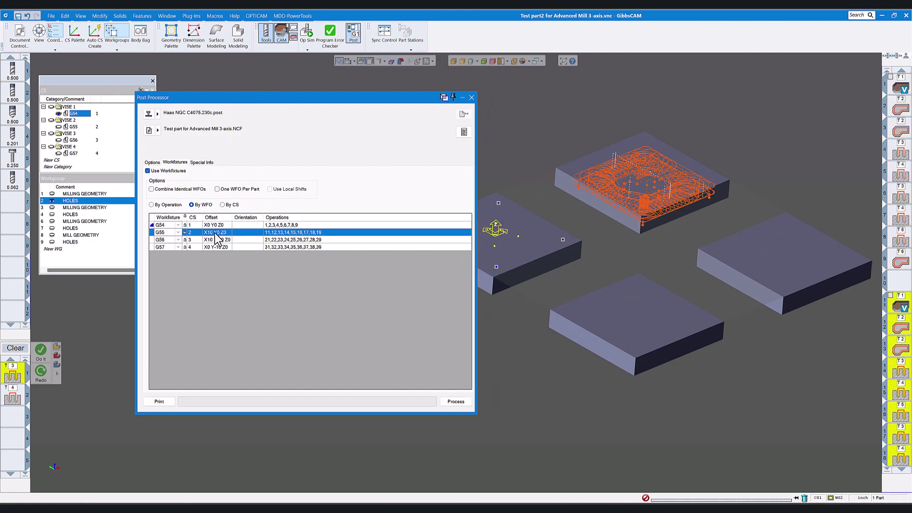
{"action": "scroll", "coordinate": [900, 338], "scroll_direction": "down", "scroll_amount": 5}
{"action": "scroll", "coordinate": [899, 338], "scroll_direction": "down", "scroll_amount": 2}
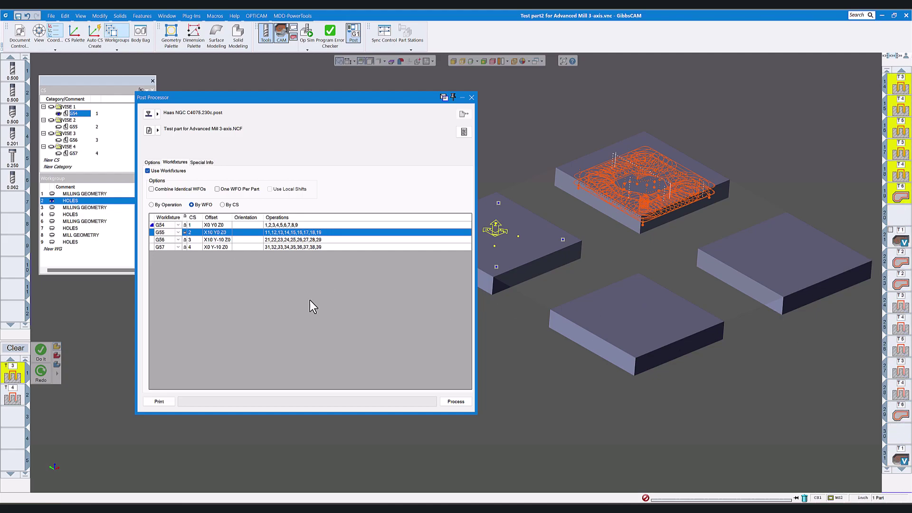
{"action": "left_click", "coordinate": [219, 241]}
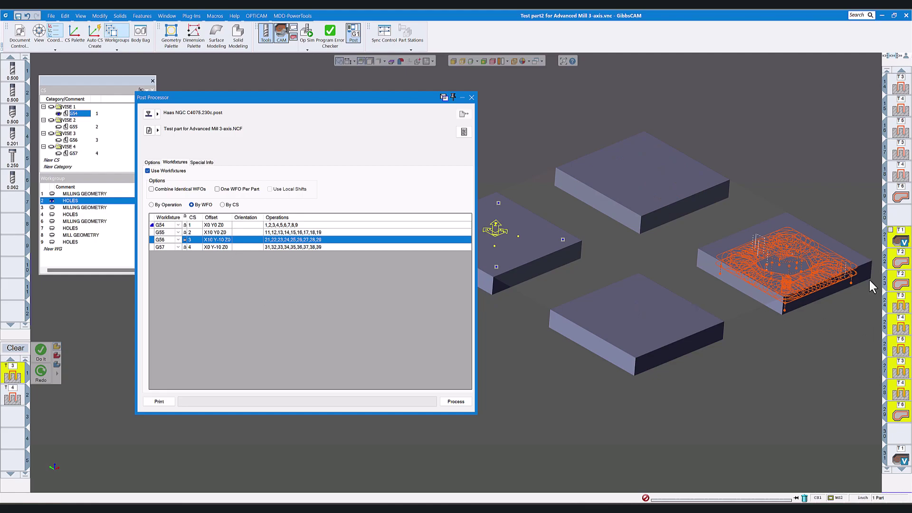
{"action": "scroll", "coordinate": [902, 357], "scroll_direction": "down", "scroll_amount": 4}
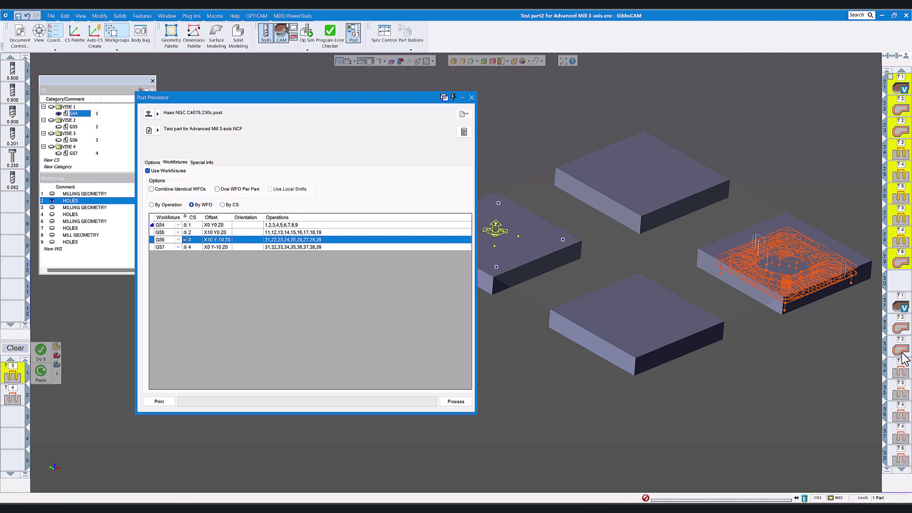
{"action": "left_click", "coordinate": [221, 248]}
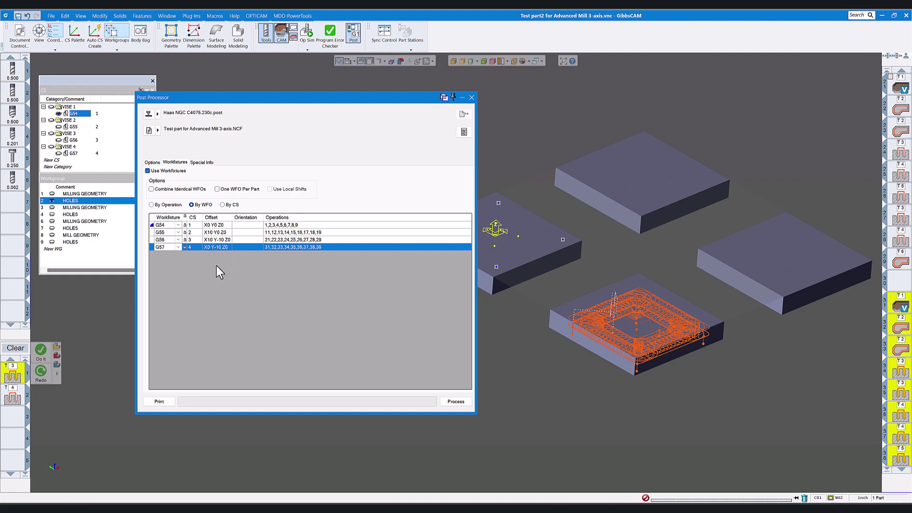
Step: List the fixtures by CS, check the operations of CS 1, and compare this list with the By WFO grouping
{"action": "left_click", "coordinate": [222, 204]}
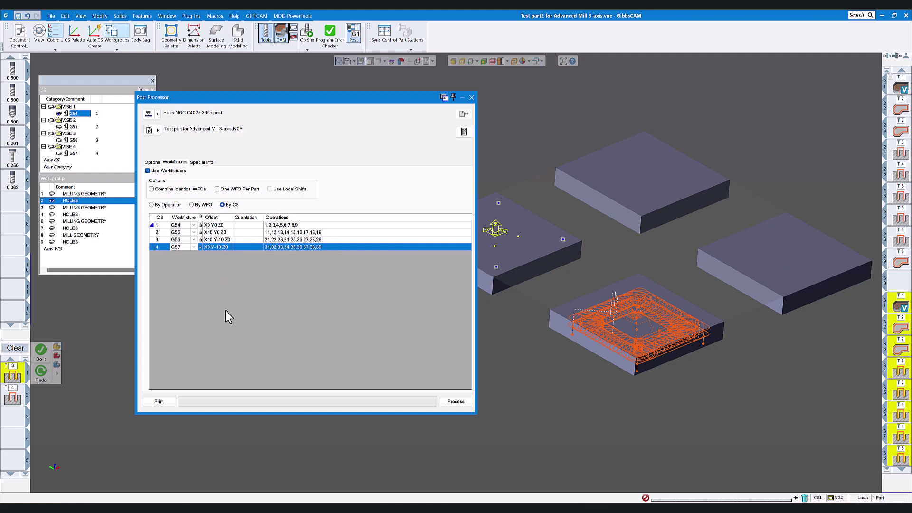
{"action": "left_click", "coordinate": [218, 224]}
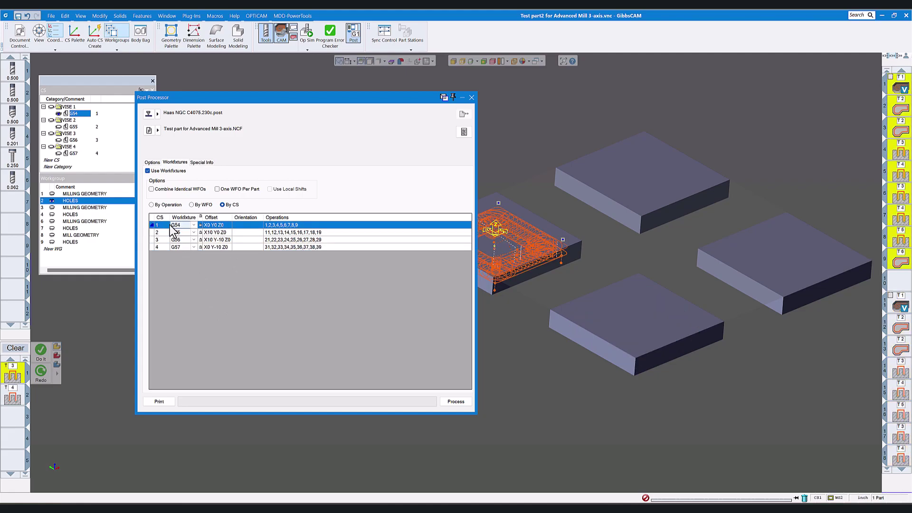
{"action": "left_click", "coordinate": [192, 204]}
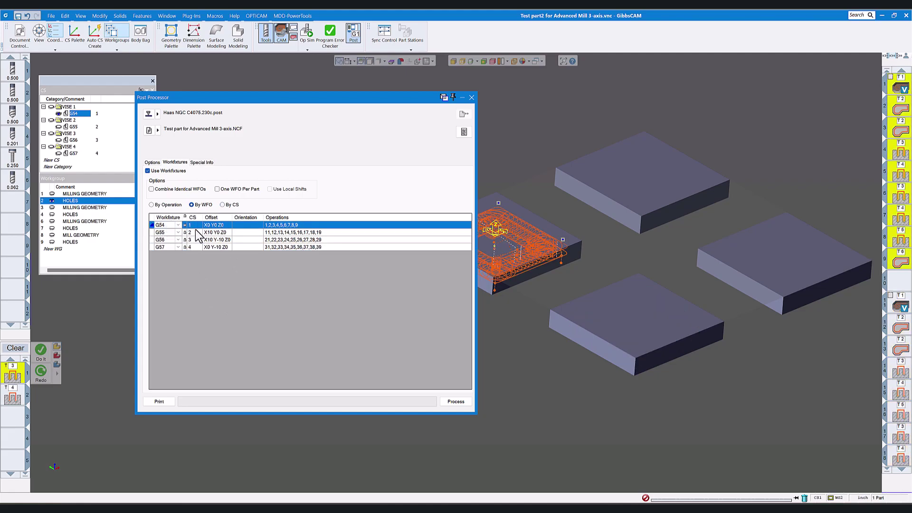
{"action": "left_click", "coordinate": [222, 205]}
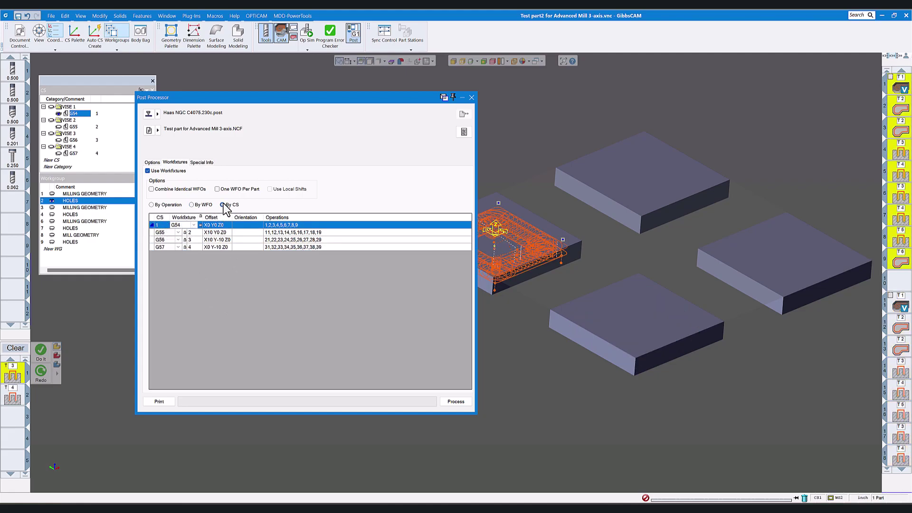
Step: Return to the By WFO list and check the work fixture codes available for CS 1, keeping G54
{"action": "left_click", "coordinate": [194, 205]}
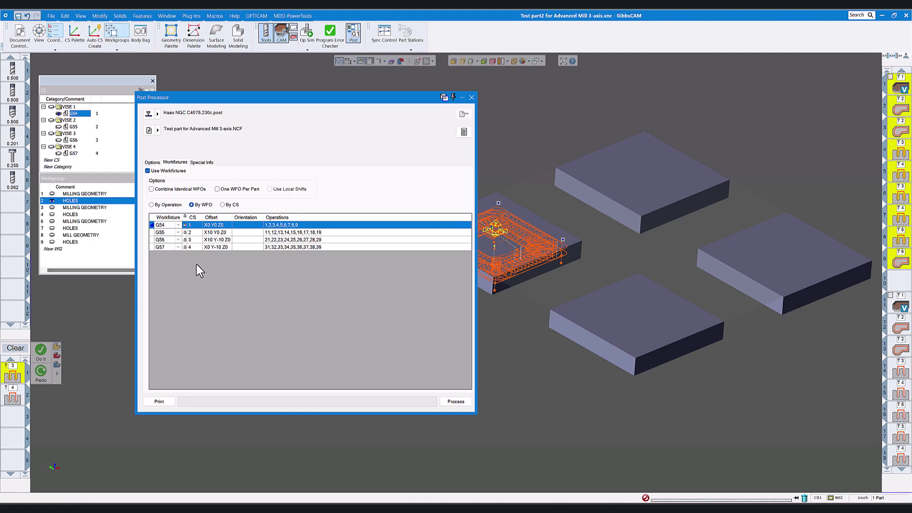
{"action": "left_click", "coordinate": [179, 225]}
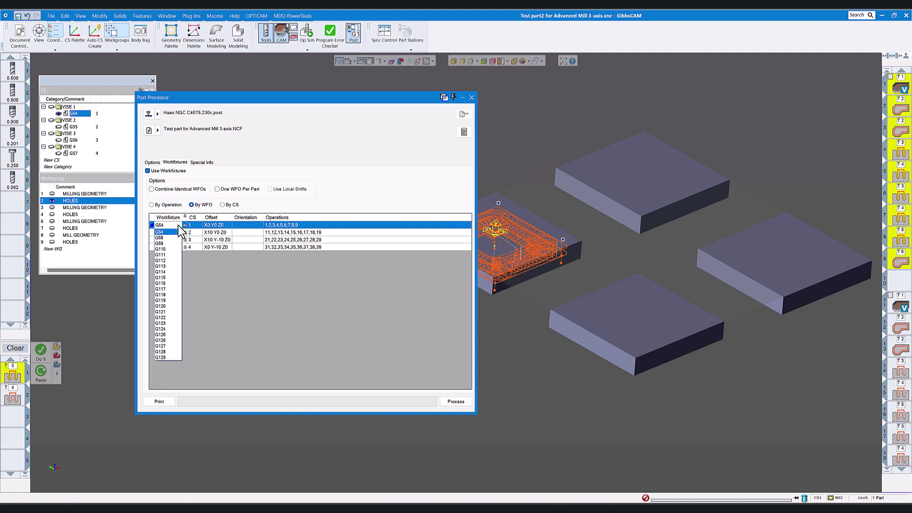
{"action": "left_click", "coordinate": [209, 277]}
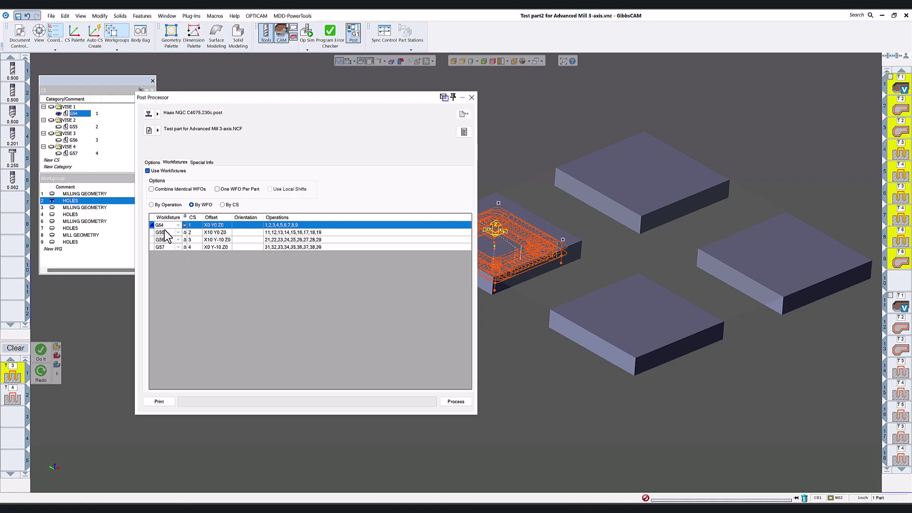
Step: Reassign the CS 1 operations from work fixture G54 to G59 and select the new G59 row
{"action": "left_click", "coordinate": [179, 224]}
{"action": "left_click", "coordinate": [221, 284]}
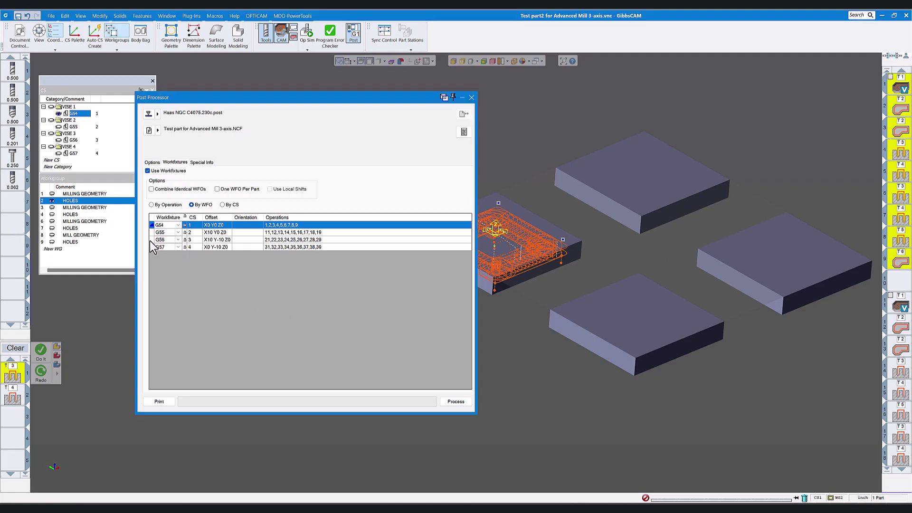
{"action": "left_click", "coordinate": [176, 225]}
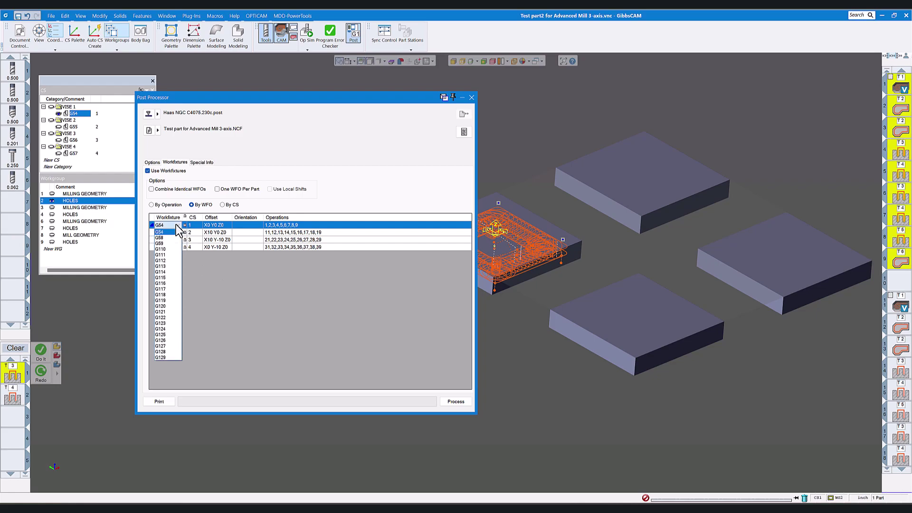
{"action": "left_click", "coordinate": [161, 244]}
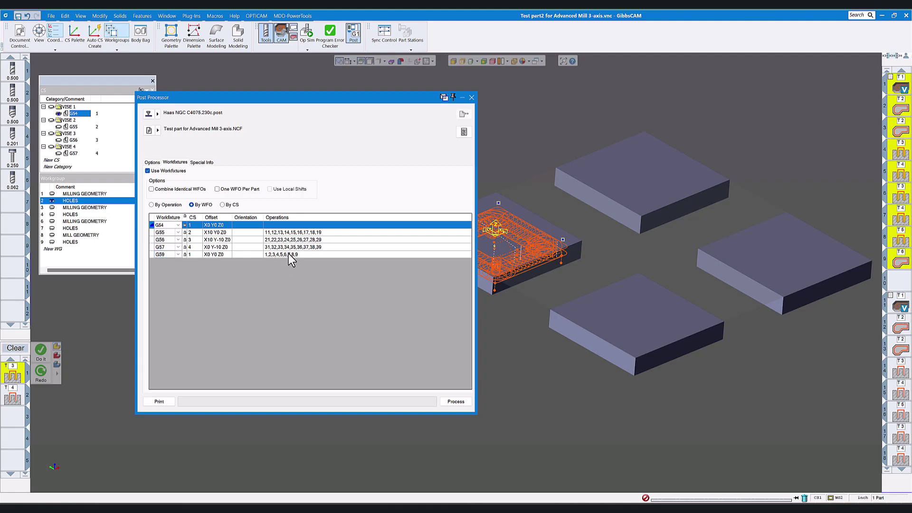
{"action": "left_click", "coordinate": [219, 254]}
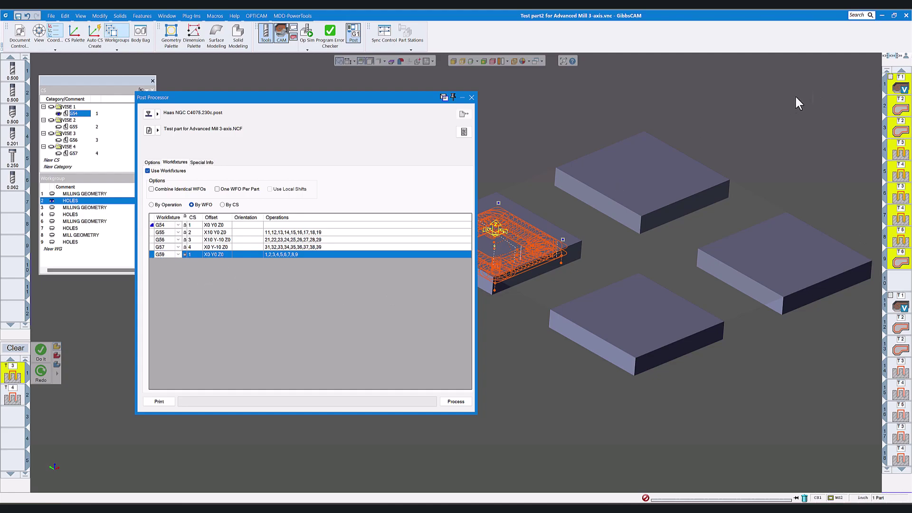
Step: Inspect the Mach. CS assigned in the VoluMill process of the first roughing operation, then close it
{"action": "left_click", "coordinate": [900, 88]}
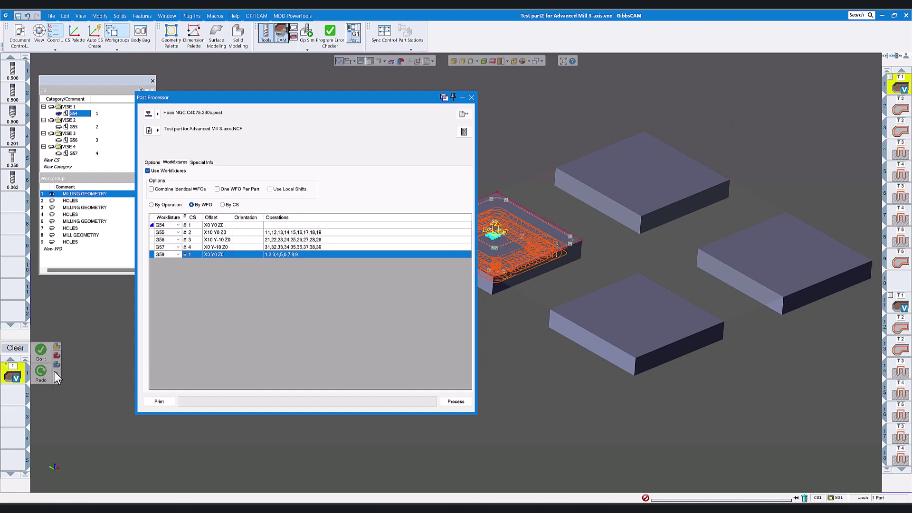
{"action": "double_click", "coordinate": [17, 381]}
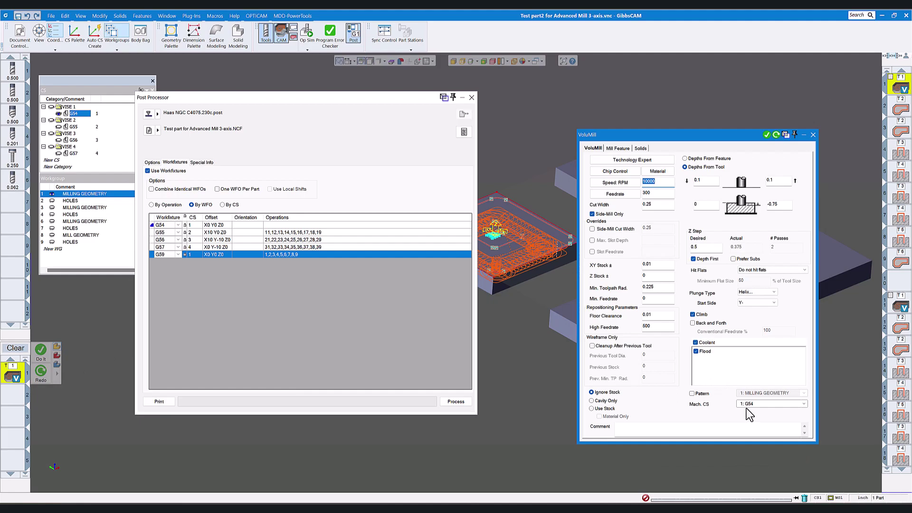
{"action": "left_click", "coordinate": [814, 136]}
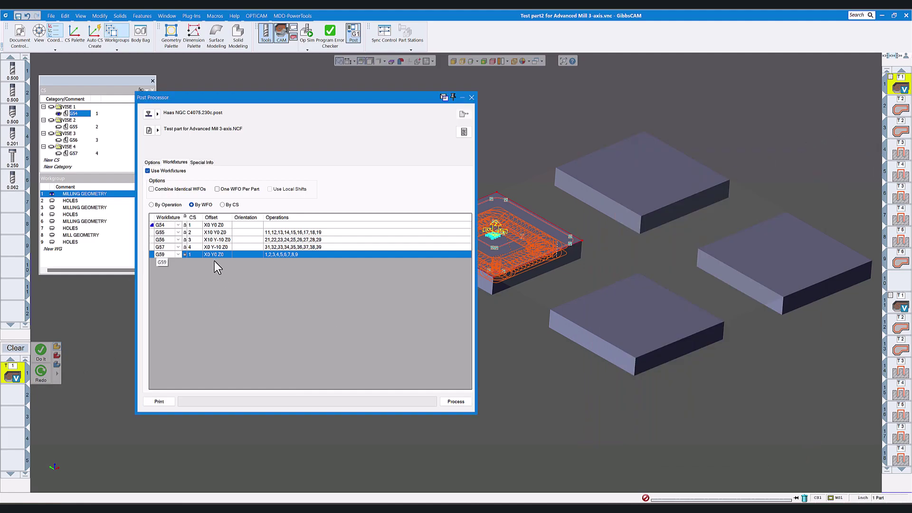
Step: List the fixtures by CS and revert the work fixture for all operations with CS 1
{"action": "right_click", "coordinate": [170, 255]}
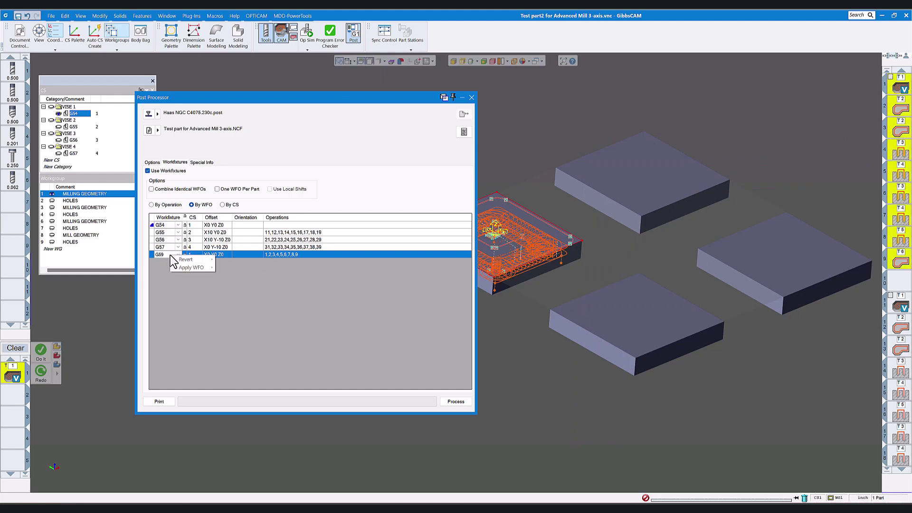
{"action": "left_click", "coordinate": [234, 269]}
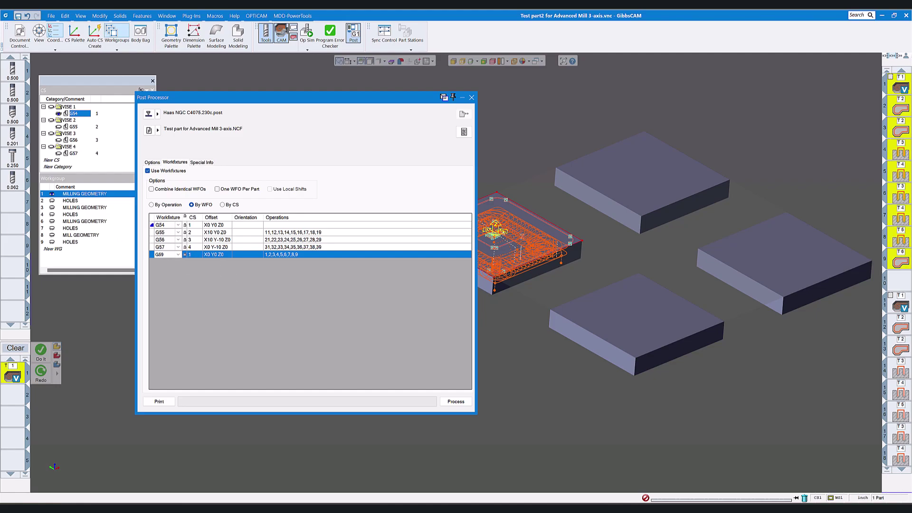
{"action": "right_click", "coordinate": [166, 226]}
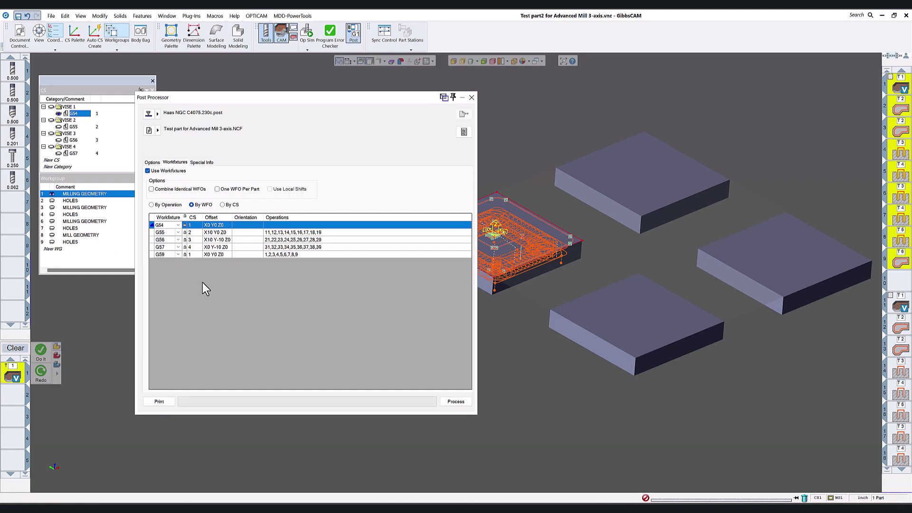
{"action": "left_click", "coordinate": [223, 205]}
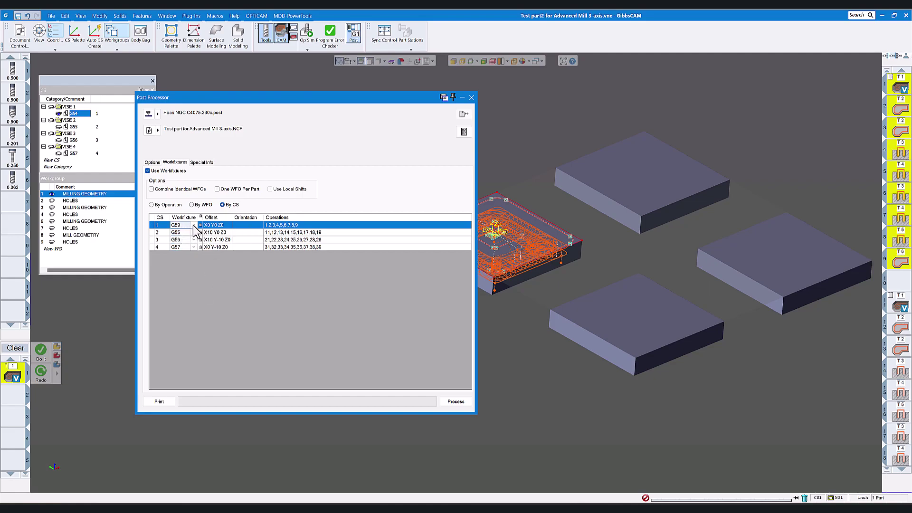
{"action": "left_click", "coordinate": [223, 227]}
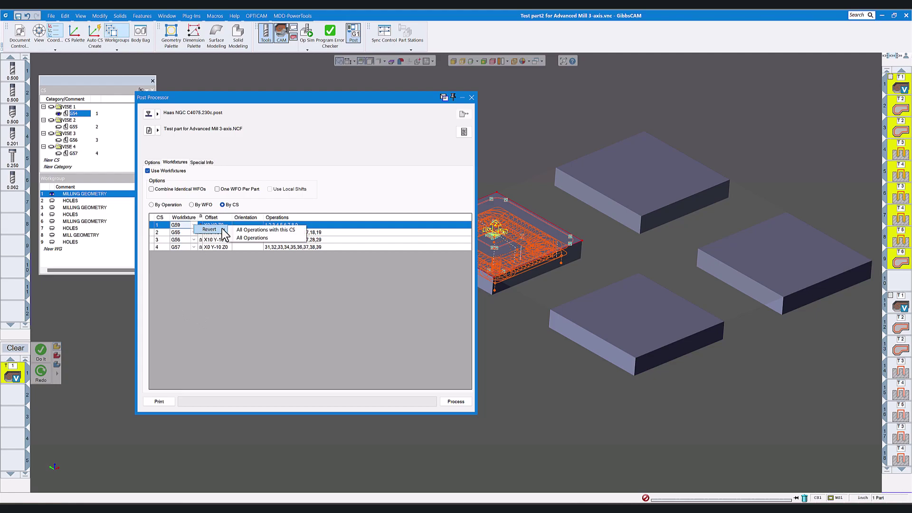
{"action": "left_click", "coordinate": [259, 230]}
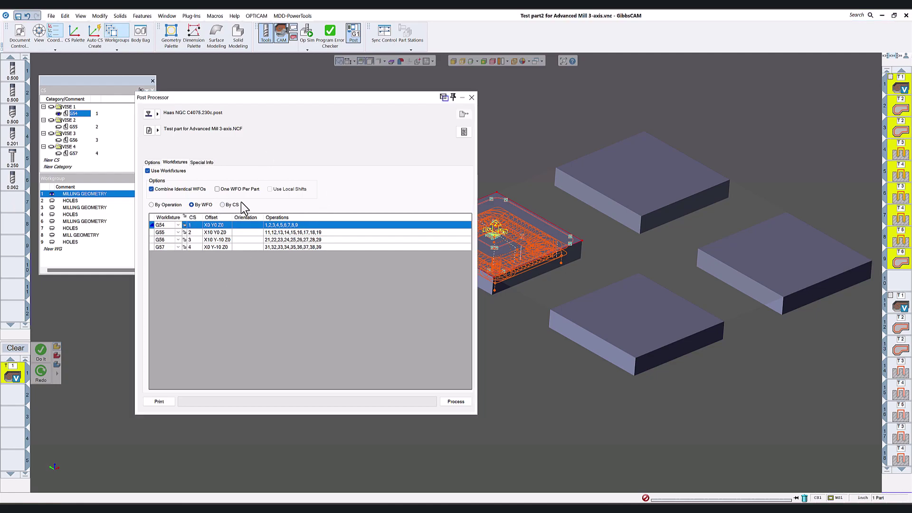
Step: Enable One WFO Per Part alongside Combine Identical WFOs in the By WFO list and post the program
{"action": "left_click", "coordinate": [218, 189]}
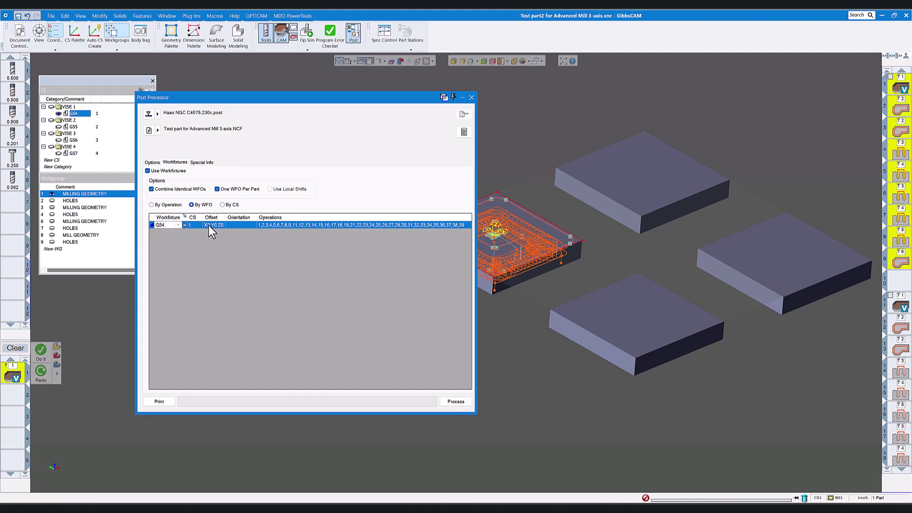
{"action": "left_click", "coordinate": [449, 402]}
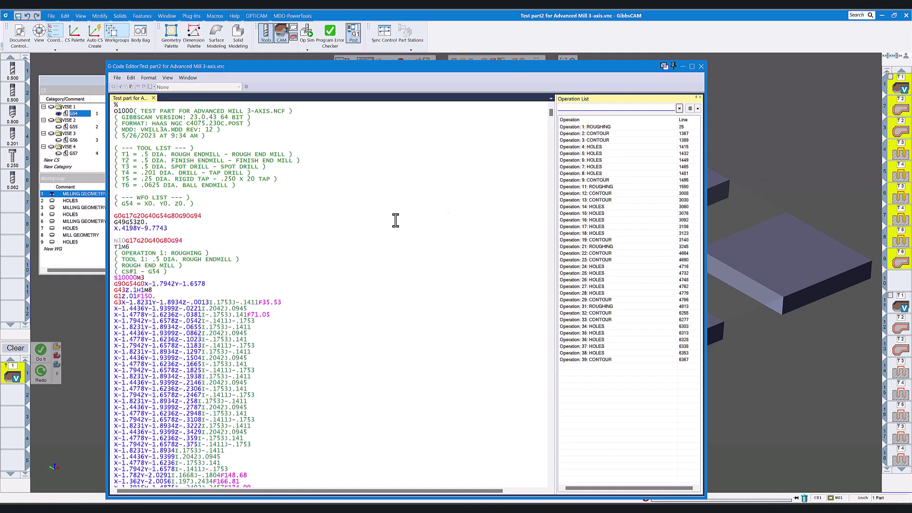
Step: Examine the work offset codes at the start of roughing operations 1, 11 and 21 in the posted G-code
{"action": "left_click", "coordinate": [599, 127]}
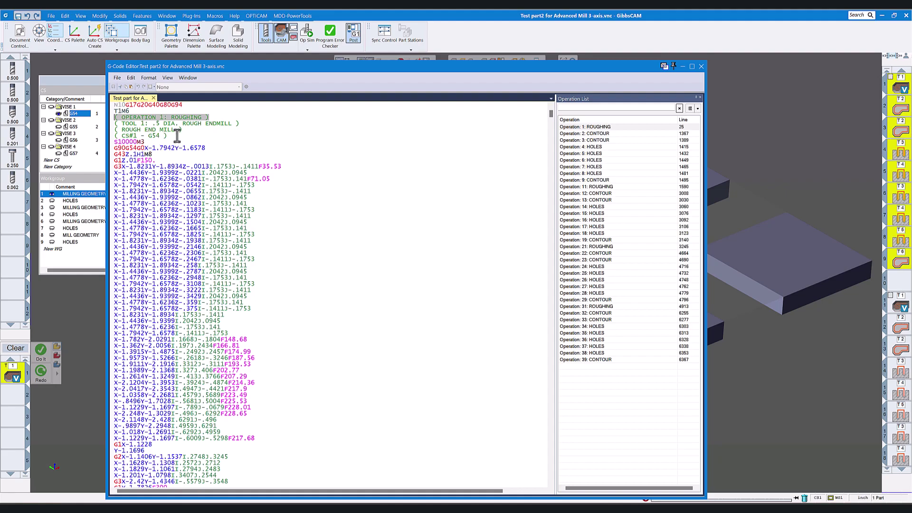
{"action": "left_click", "coordinate": [135, 147]}
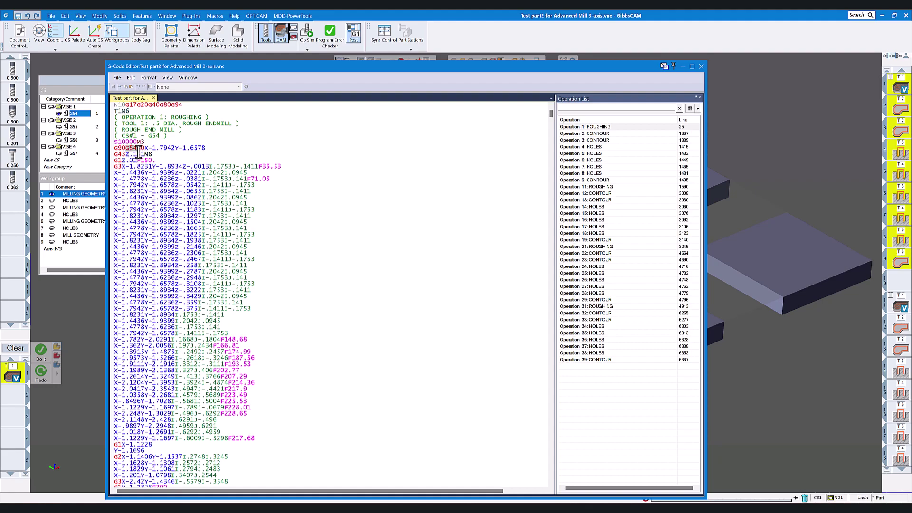
{"action": "double_click", "coordinate": [579, 187]}
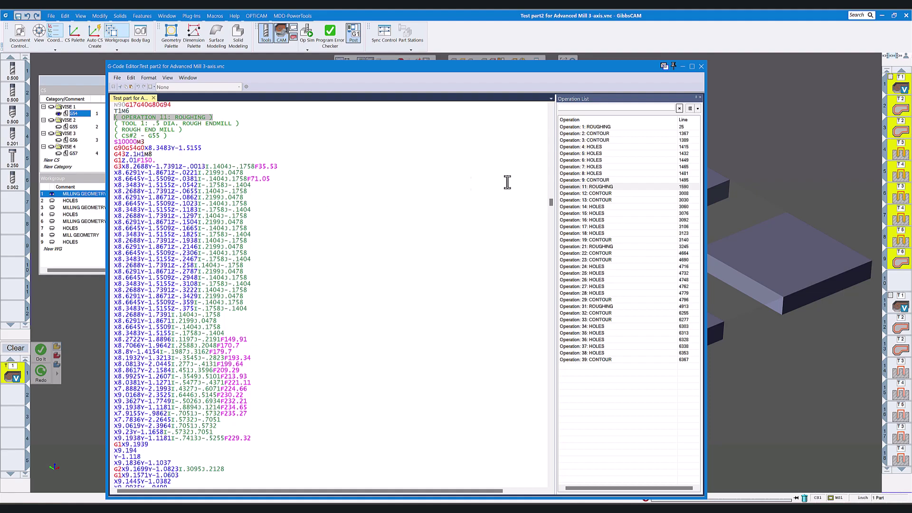
{"action": "left_click", "coordinate": [601, 247]}
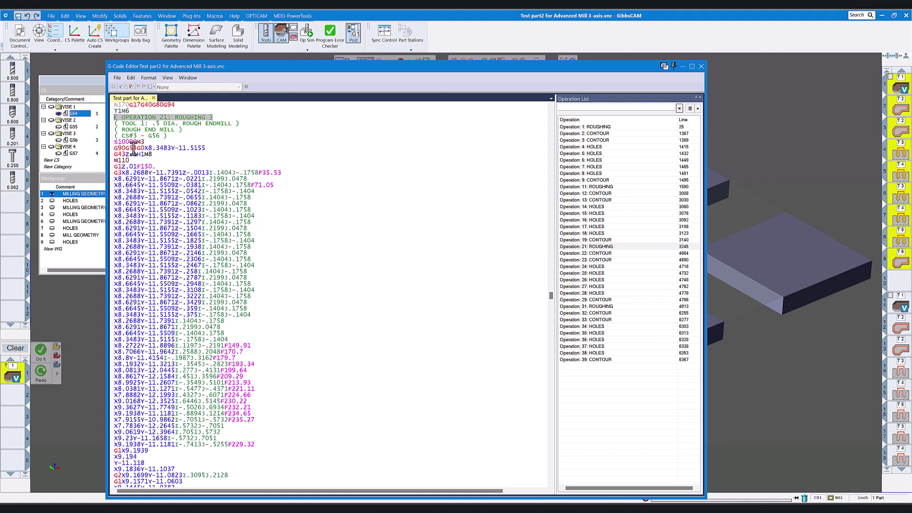
Step: Compare the WFO list and the starting X and Y coordinates of operations 1, 11 and 21, then close the G-code editor
{"action": "left_click", "coordinate": [595, 127]}
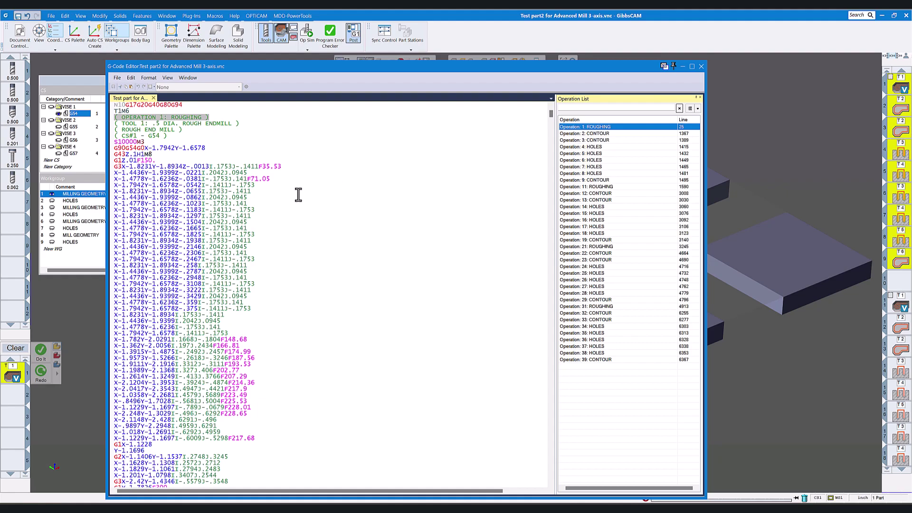
{"action": "scroll", "coordinate": [189, 167], "scroll_direction": "up", "scroll_amount": 3}
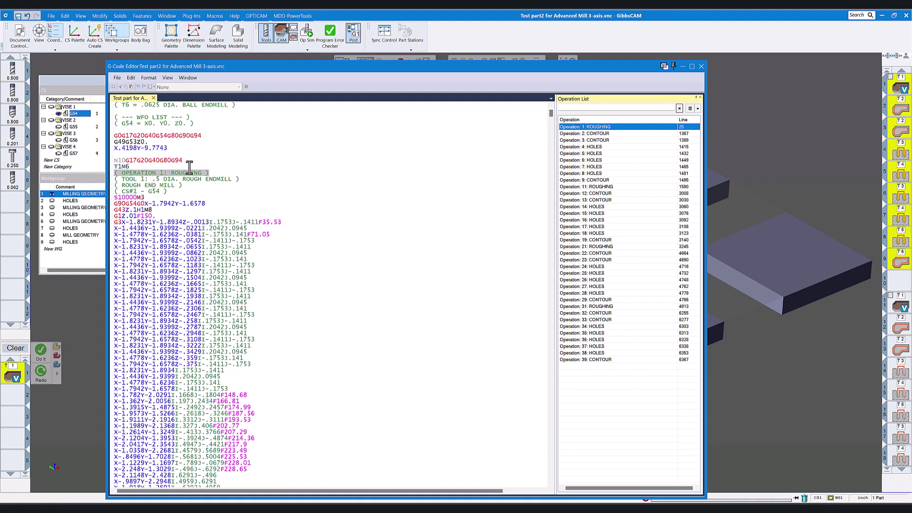
{"action": "scroll", "coordinate": [189, 167], "scroll_direction": "down", "scroll_amount": 2}
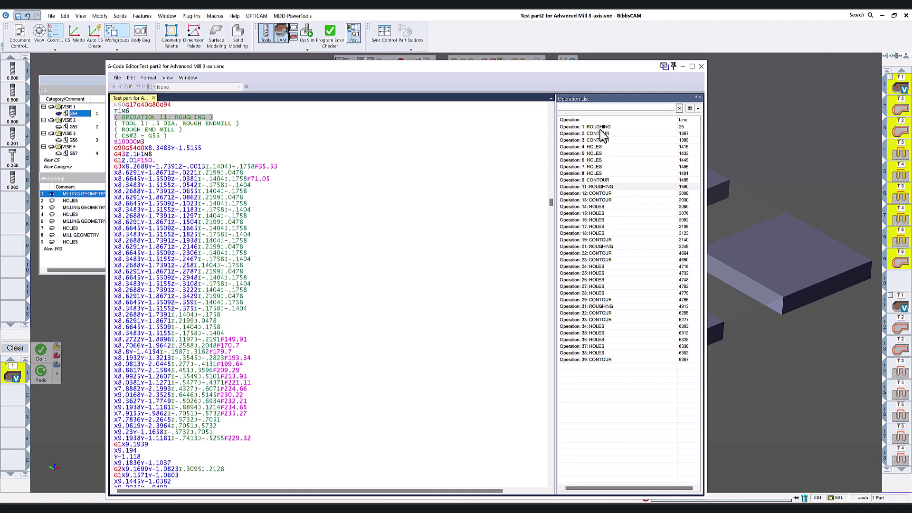
{"action": "left_click", "coordinate": [595, 246]}
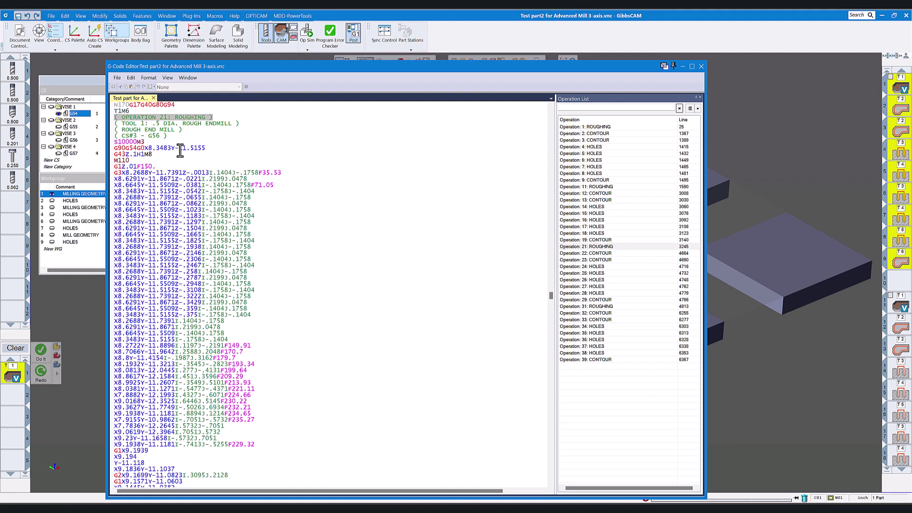
{"action": "left_click", "coordinate": [605, 187]}
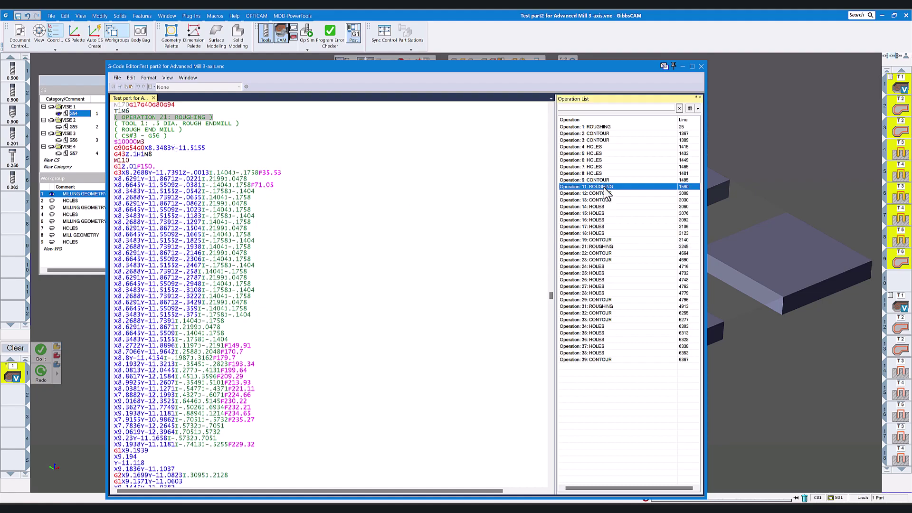
{"action": "double_click", "coordinate": [607, 190]}
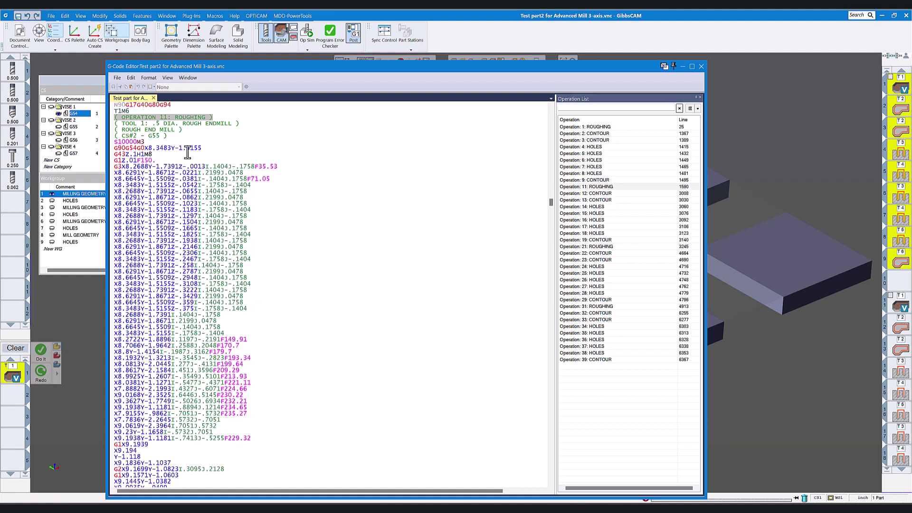
{"action": "scroll", "coordinate": [187, 193], "scroll_direction": "up", "scroll_amount": 3}
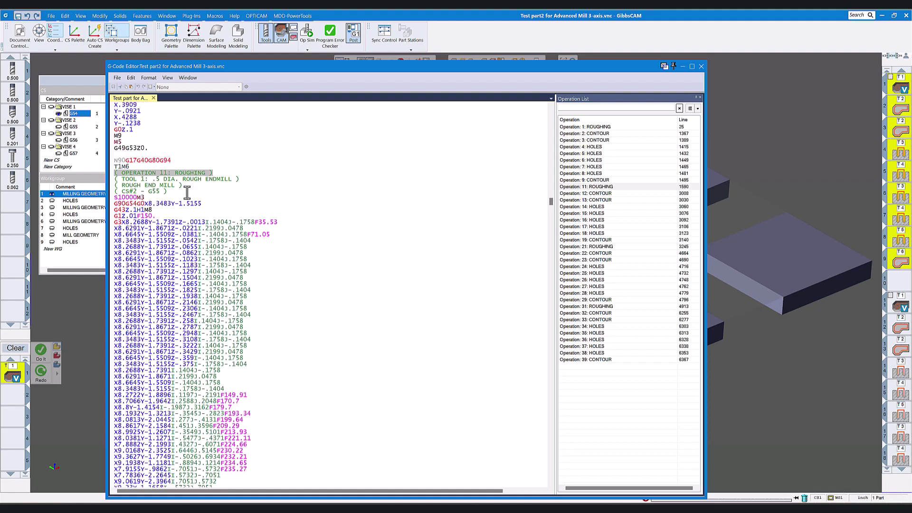
{"action": "scroll", "coordinate": [186, 193], "scroll_direction": "up", "scroll_amount": 5}
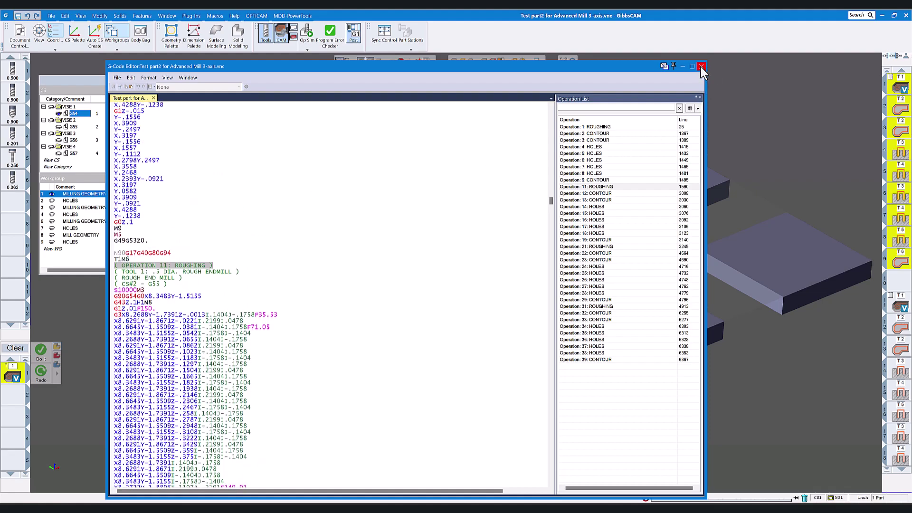
{"action": "left_click", "coordinate": [701, 66]}
Step: Uncover the vise 1 part to view its origin, then disable One WFO Per Part in the post options
{"action": "left_click_drag", "start_coordinate": [420, 103], "coordinate": [704, 313]}
{"action": "left_click", "coordinate": [489, 238]}
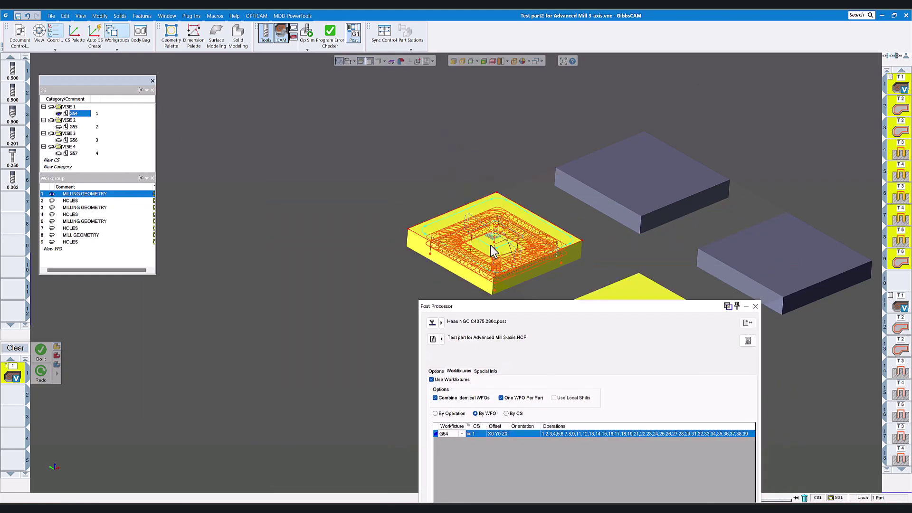
{"action": "left_click_drag", "start_coordinate": [550, 307], "coordinate": [366, 91]}
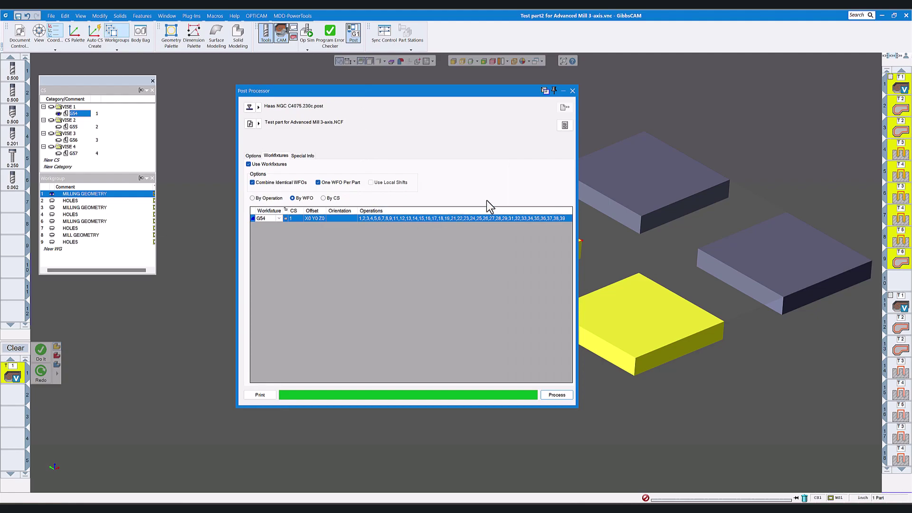
{"action": "left_click", "coordinate": [318, 183]}
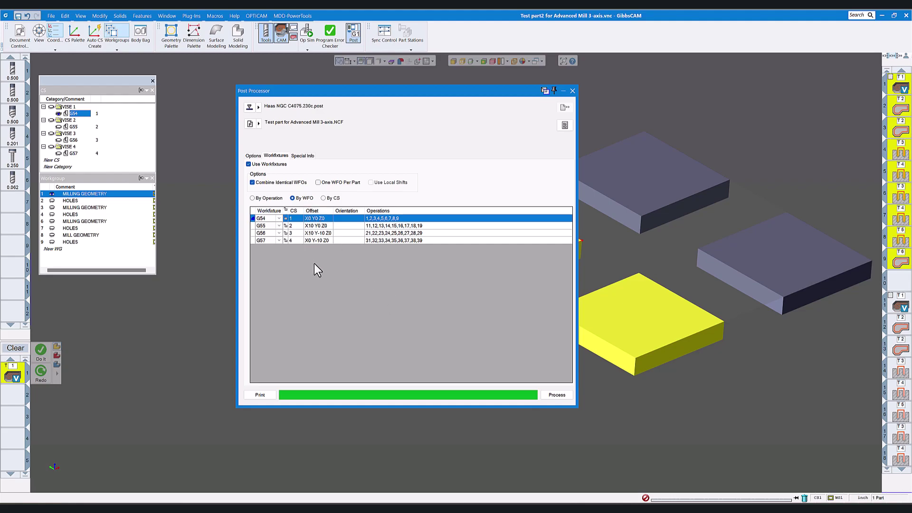
Step: Deselect the parts and step through the G55, G56 and G57 workfixtures to view each one's toolpaths on the parts
{"action": "left_click_drag", "start_coordinate": [400, 89], "coordinate": [212, 148]}
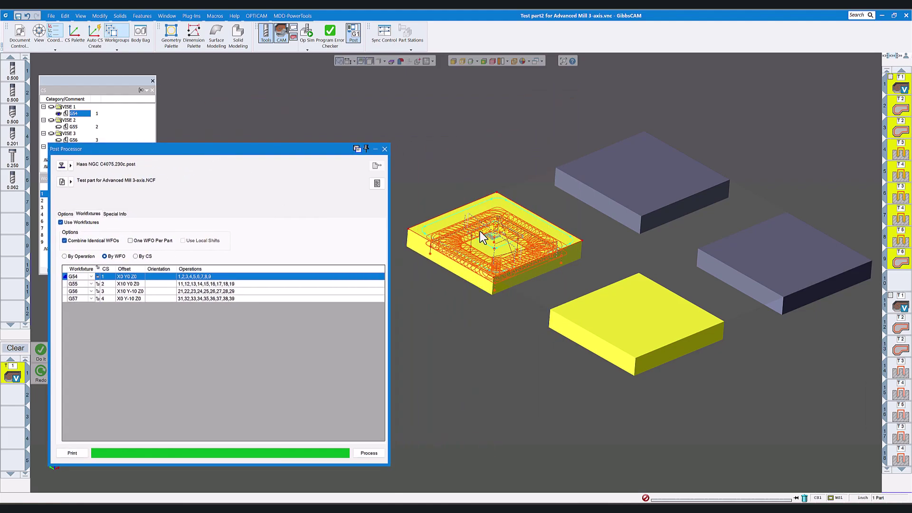
{"action": "middle_click_drag", "start_coordinate": [510, 170], "coordinate": [519, 150]}
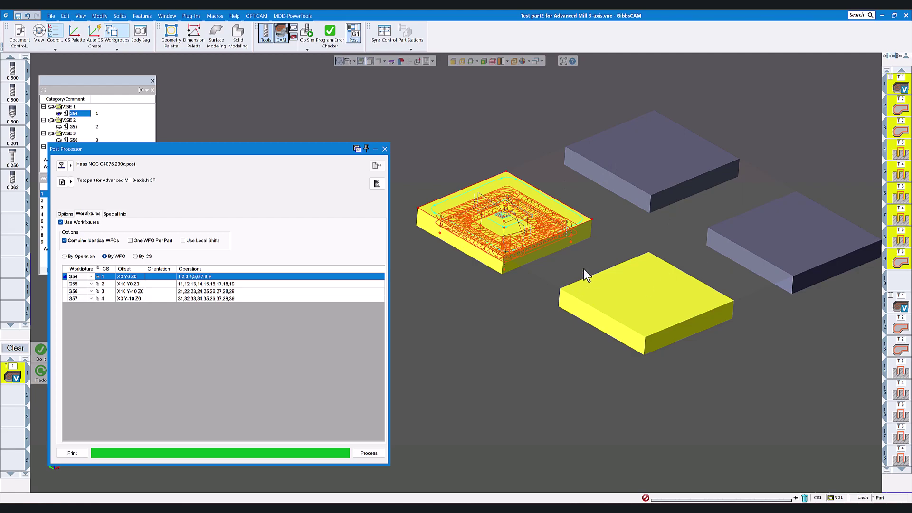
{"action": "left_click", "coordinate": [464, 328]}
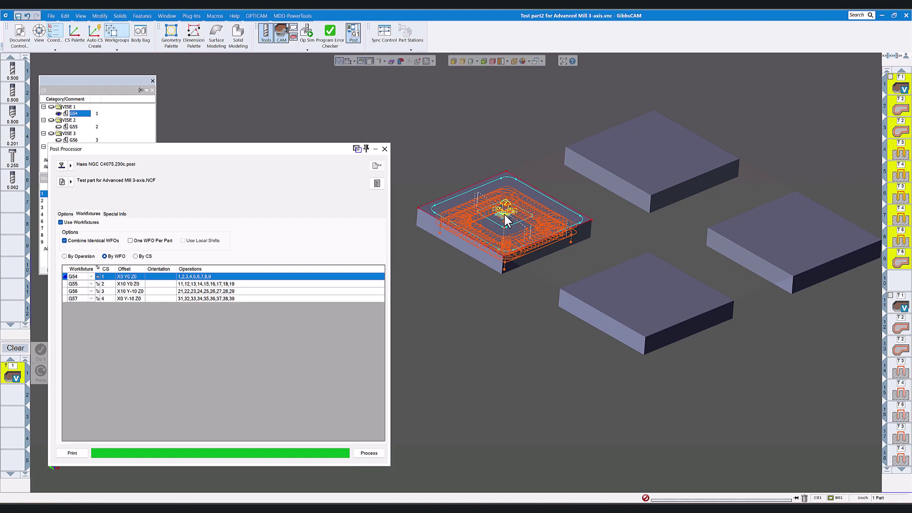
{"action": "left_click", "coordinate": [74, 284]}
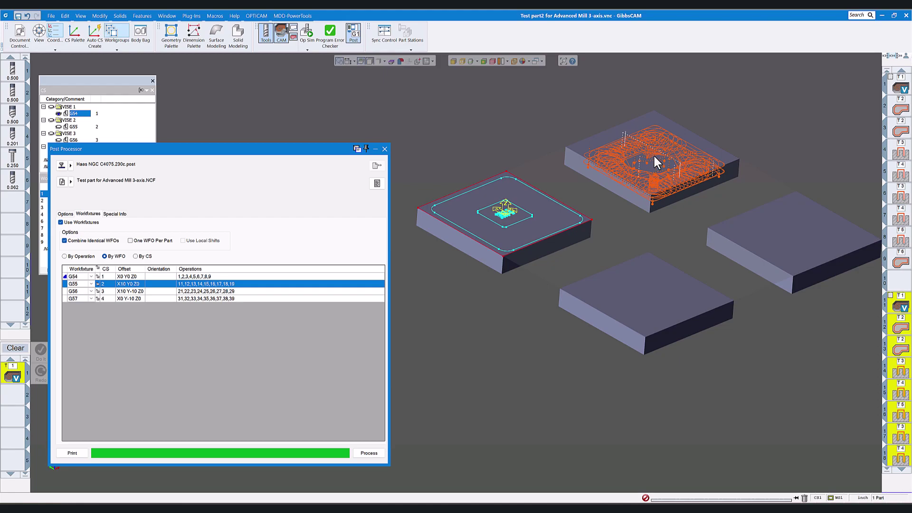
{"action": "left_click", "coordinate": [124, 291]}
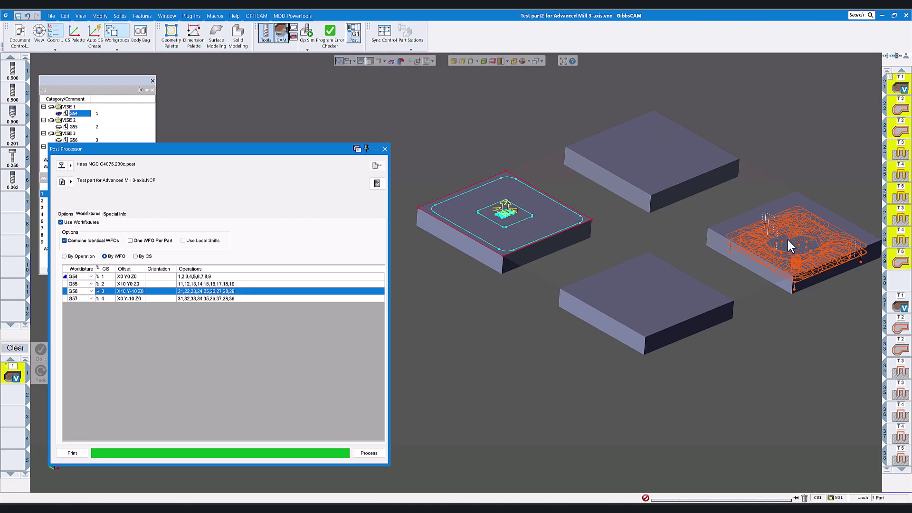
{"action": "left_click", "coordinate": [127, 298]}
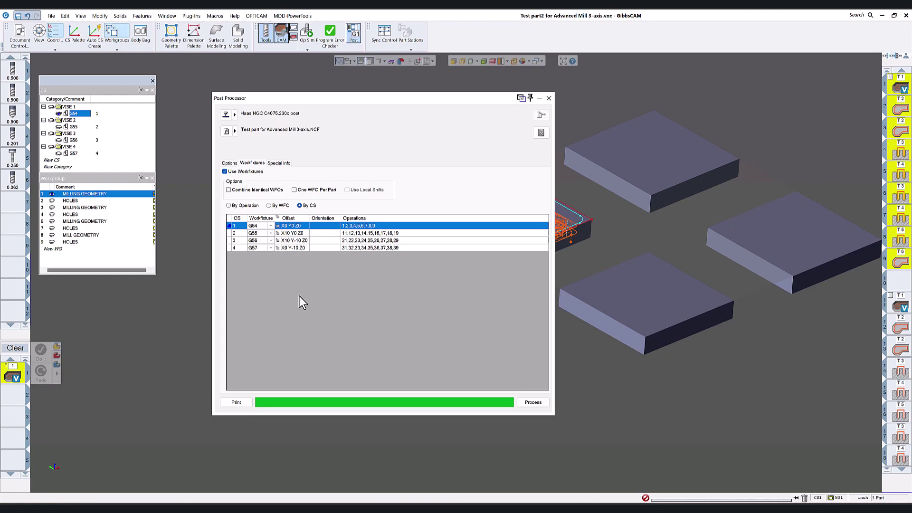
Step: Assign workfixture G113 to coordinate system 4, G112 to 3, G111 to 2 and G110 to 1 in the By CS list
{"action": "left_click", "coordinate": [270, 247]}
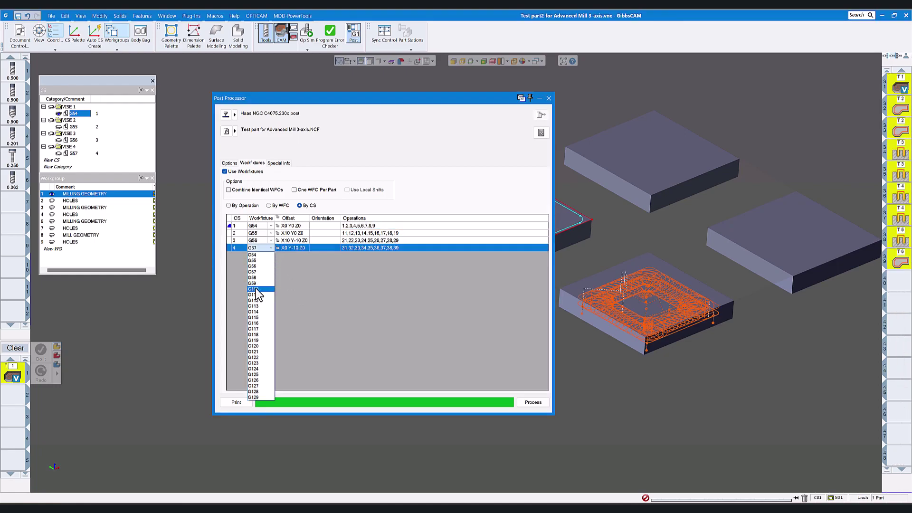
{"action": "left_click", "coordinate": [258, 306]}
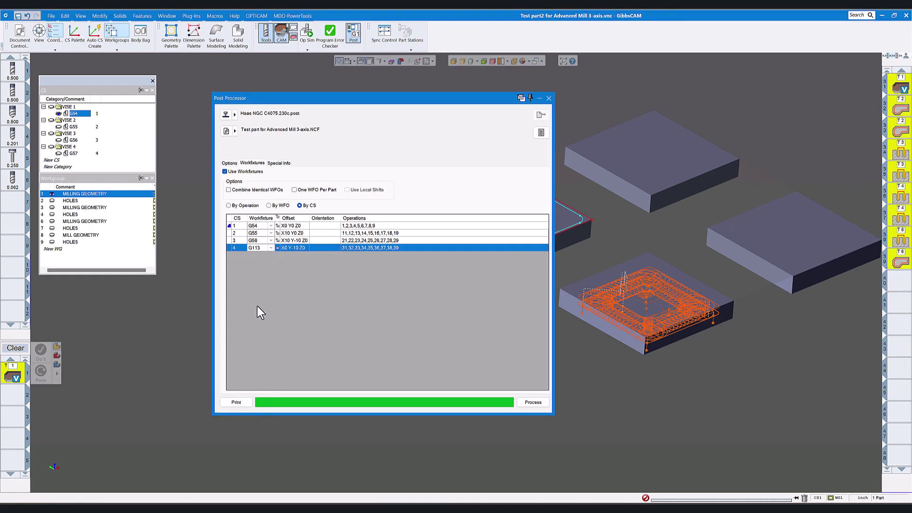
{"action": "left_click", "coordinate": [272, 241]}
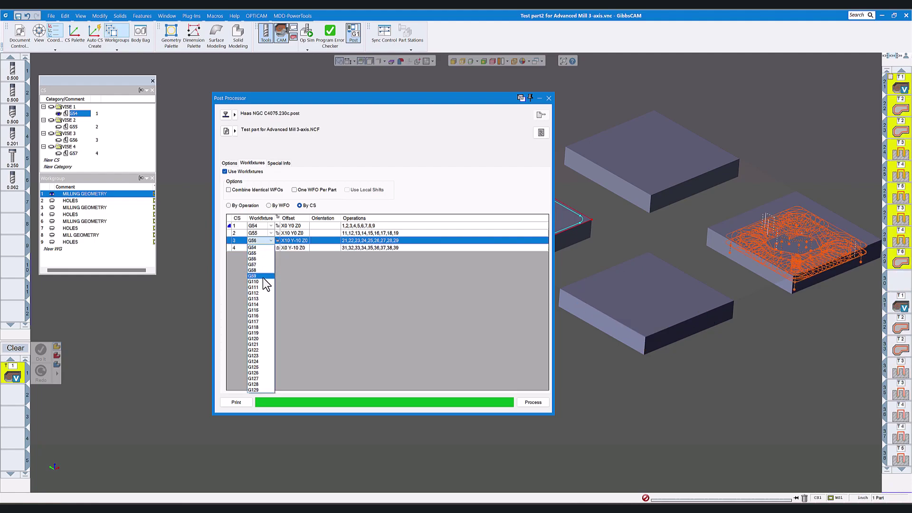
{"action": "left_click", "coordinate": [260, 293]}
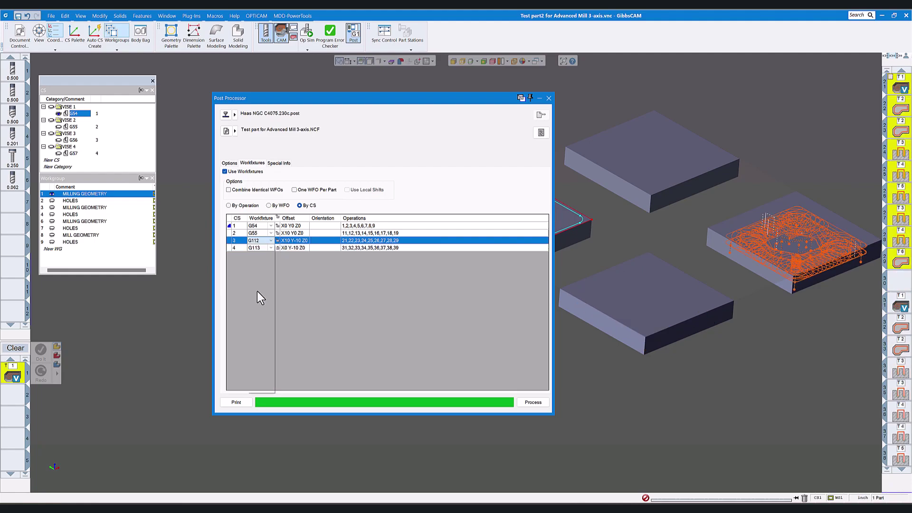
{"action": "left_click", "coordinate": [271, 233]}
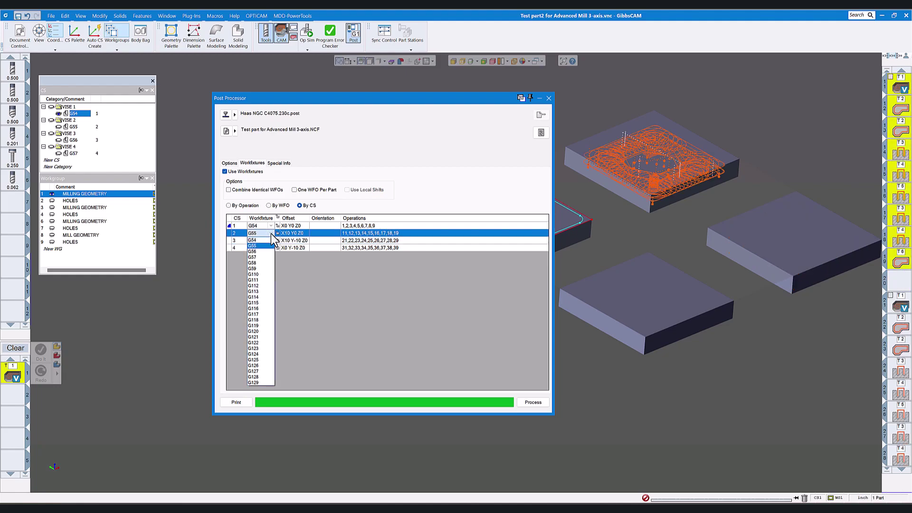
{"action": "left_click", "coordinate": [260, 280]}
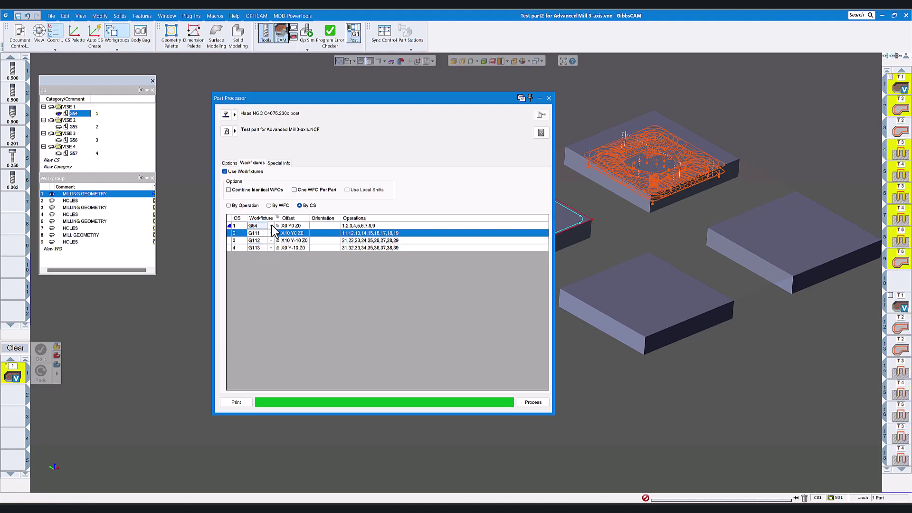
{"action": "left_click", "coordinate": [271, 225]}
{"action": "left_click", "coordinate": [261, 267]}
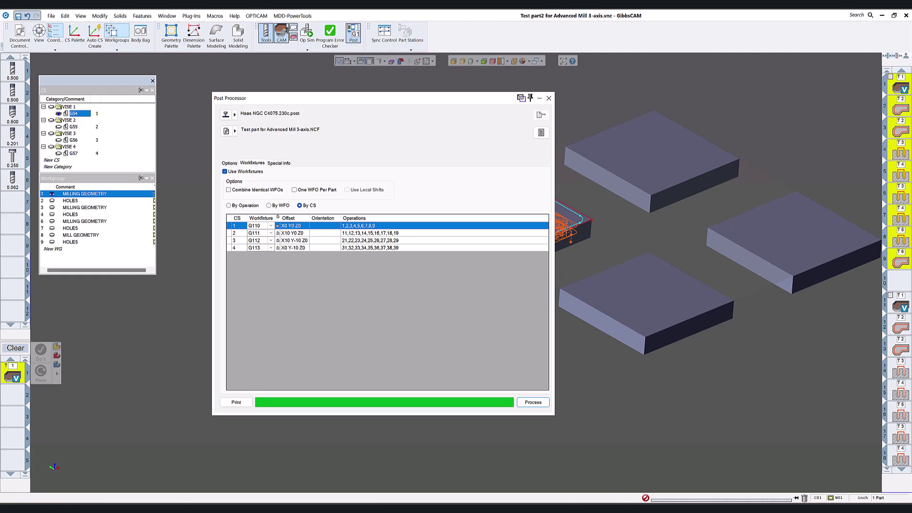
Step: Post the program and examine the WFO list and the work offset codes of roughing operations 1 and 11 in the G-code
{"action": "left_click", "coordinate": [529, 404]}
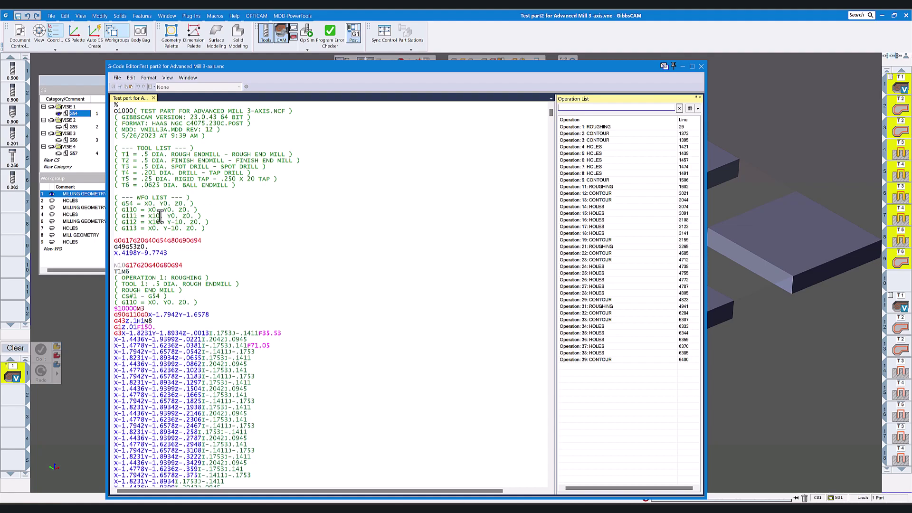
{"action": "scroll", "coordinate": [220, 271], "scroll_direction": "down", "scroll_amount": 1}
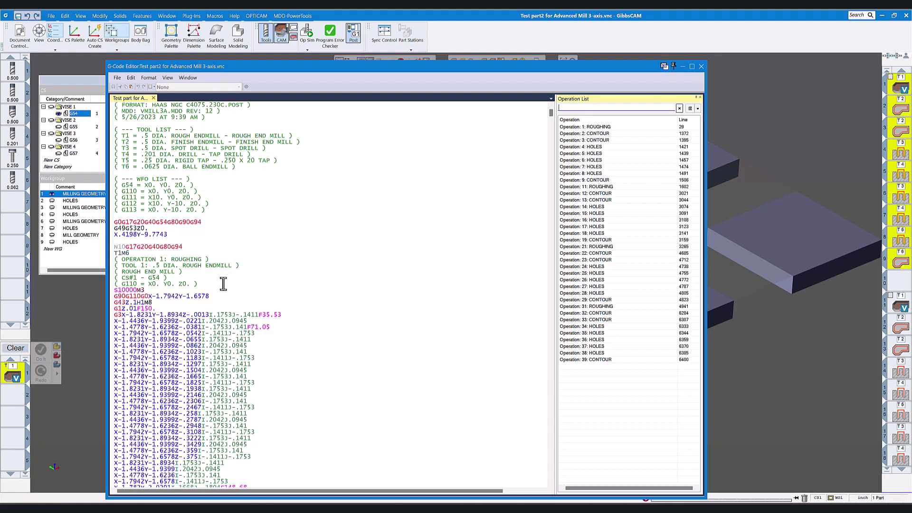
{"action": "double_click", "coordinate": [603, 187]}
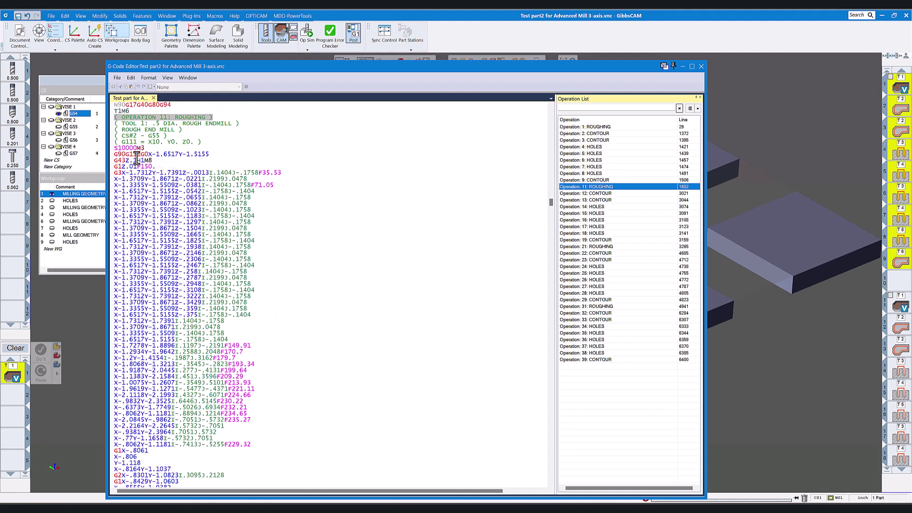
{"action": "left_click", "coordinate": [701, 66]}
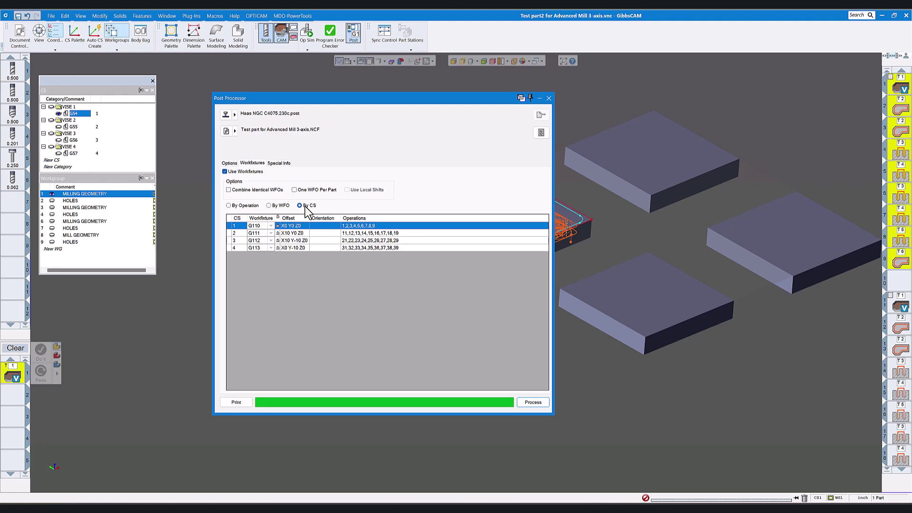
Step: Revert the workfixture assignments of all operations from the By CS list, after checking the revert options in the By WFO list
{"action": "left_click", "coordinate": [274, 208]}
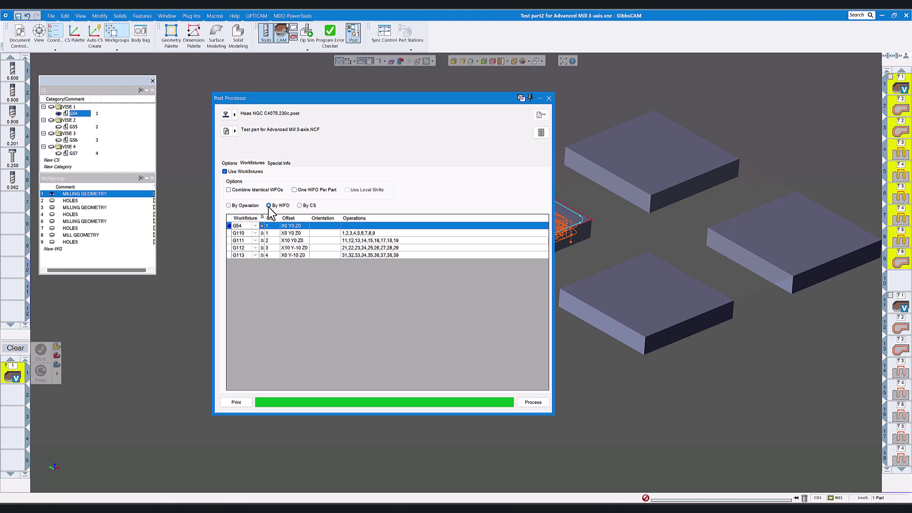
{"action": "right_click", "coordinate": [287, 226]}
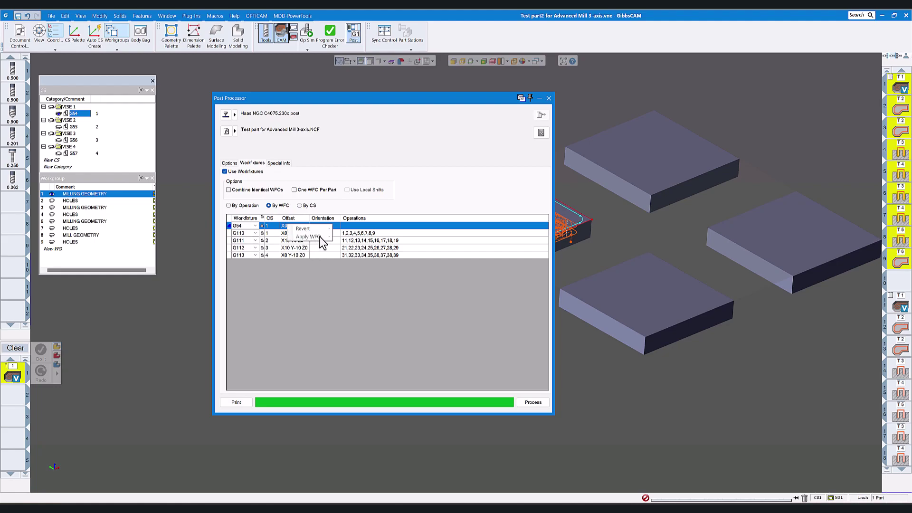
{"action": "left_click", "coordinate": [303, 206]}
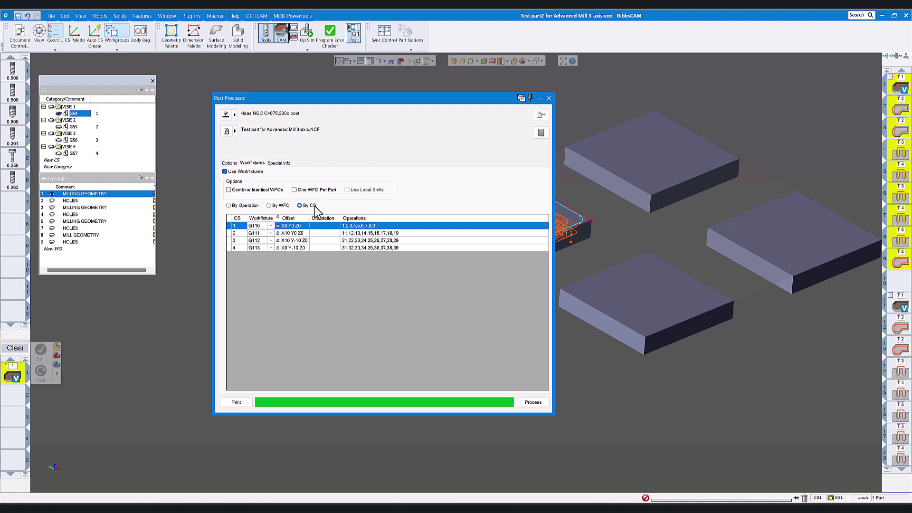
{"action": "right_click", "coordinate": [292, 226]}
{"action": "mouse_move", "coordinate": [312, 230]}
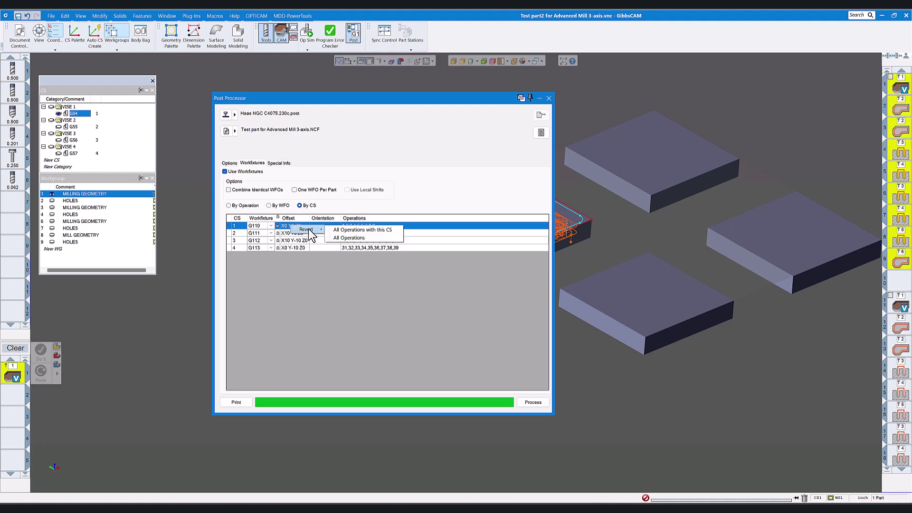
{"action": "left_click", "coordinate": [347, 239]}
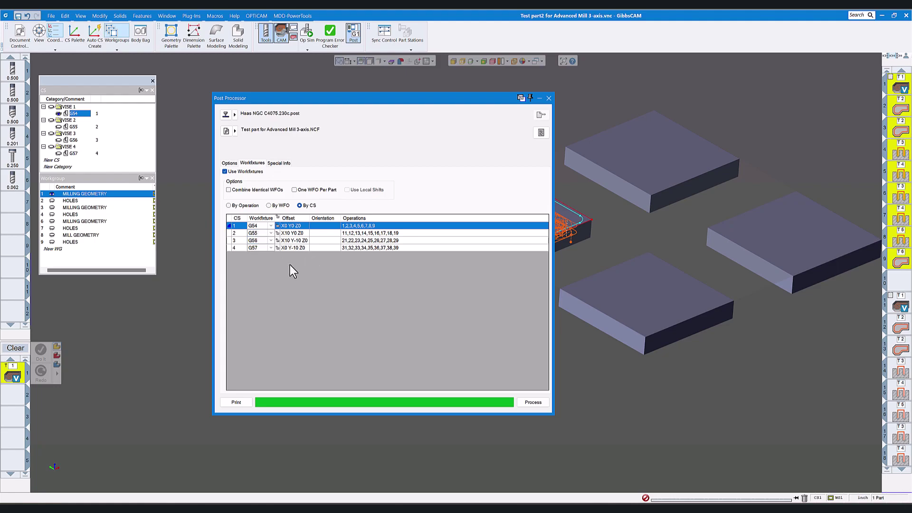
Step: Review the special info for the Haas post processor, then close the Post Processor dialog
{"action": "left_click_drag", "start_coordinate": [331, 102], "coordinate": [369, 100]}
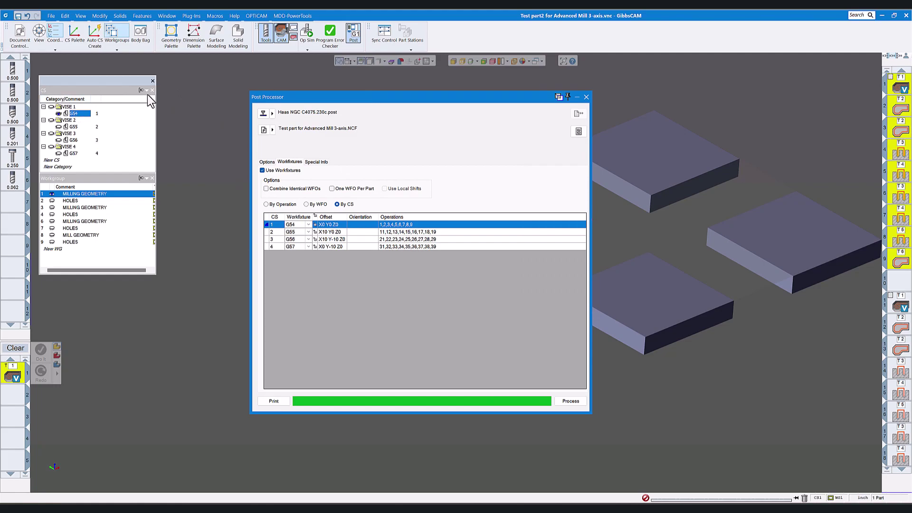
{"action": "left_click_drag", "start_coordinate": [359, 99], "coordinate": [325, 91]}
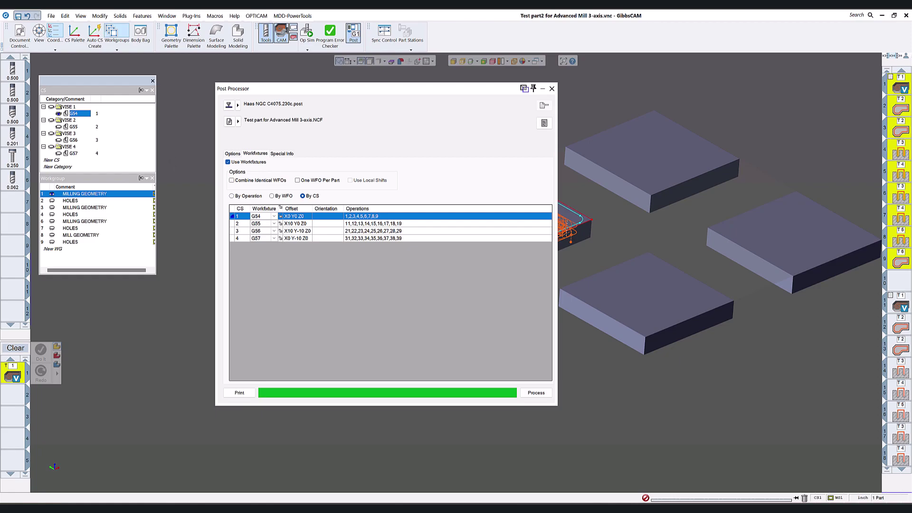
{"action": "left_click", "coordinate": [284, 154]}
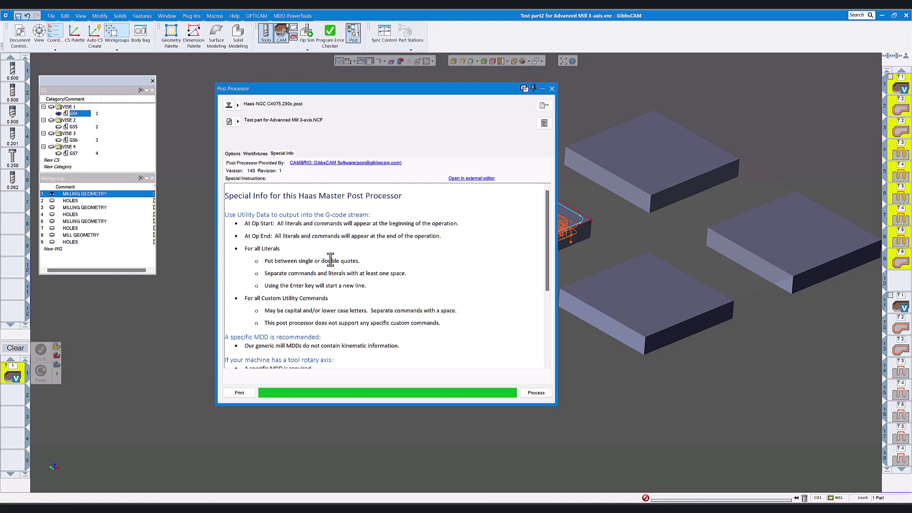
{"action": "scroll", "coordinate": [316, 290], "scroll_direction": "down", "scroll_amount": 5}
{"action": "scroll", "coordinate": [315, 285], "scroll_direction": "up", "scroll_amount": 5}
{"action": "left_click", "coordinate": [263, 155]}
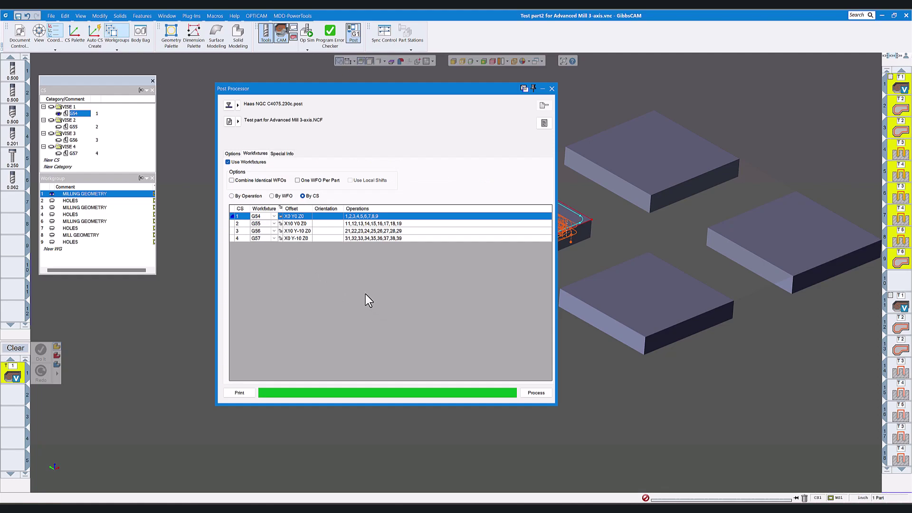
{"action": "left_click", "coordinate": [553, 89]}
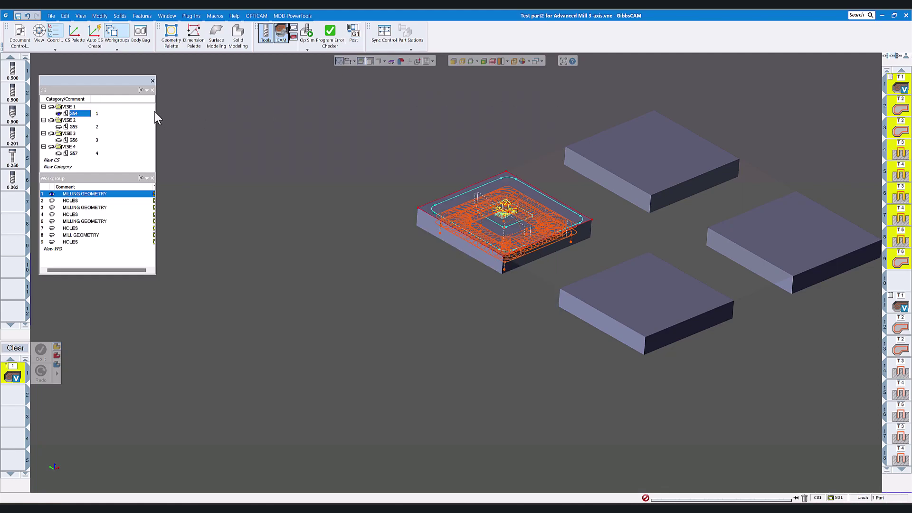